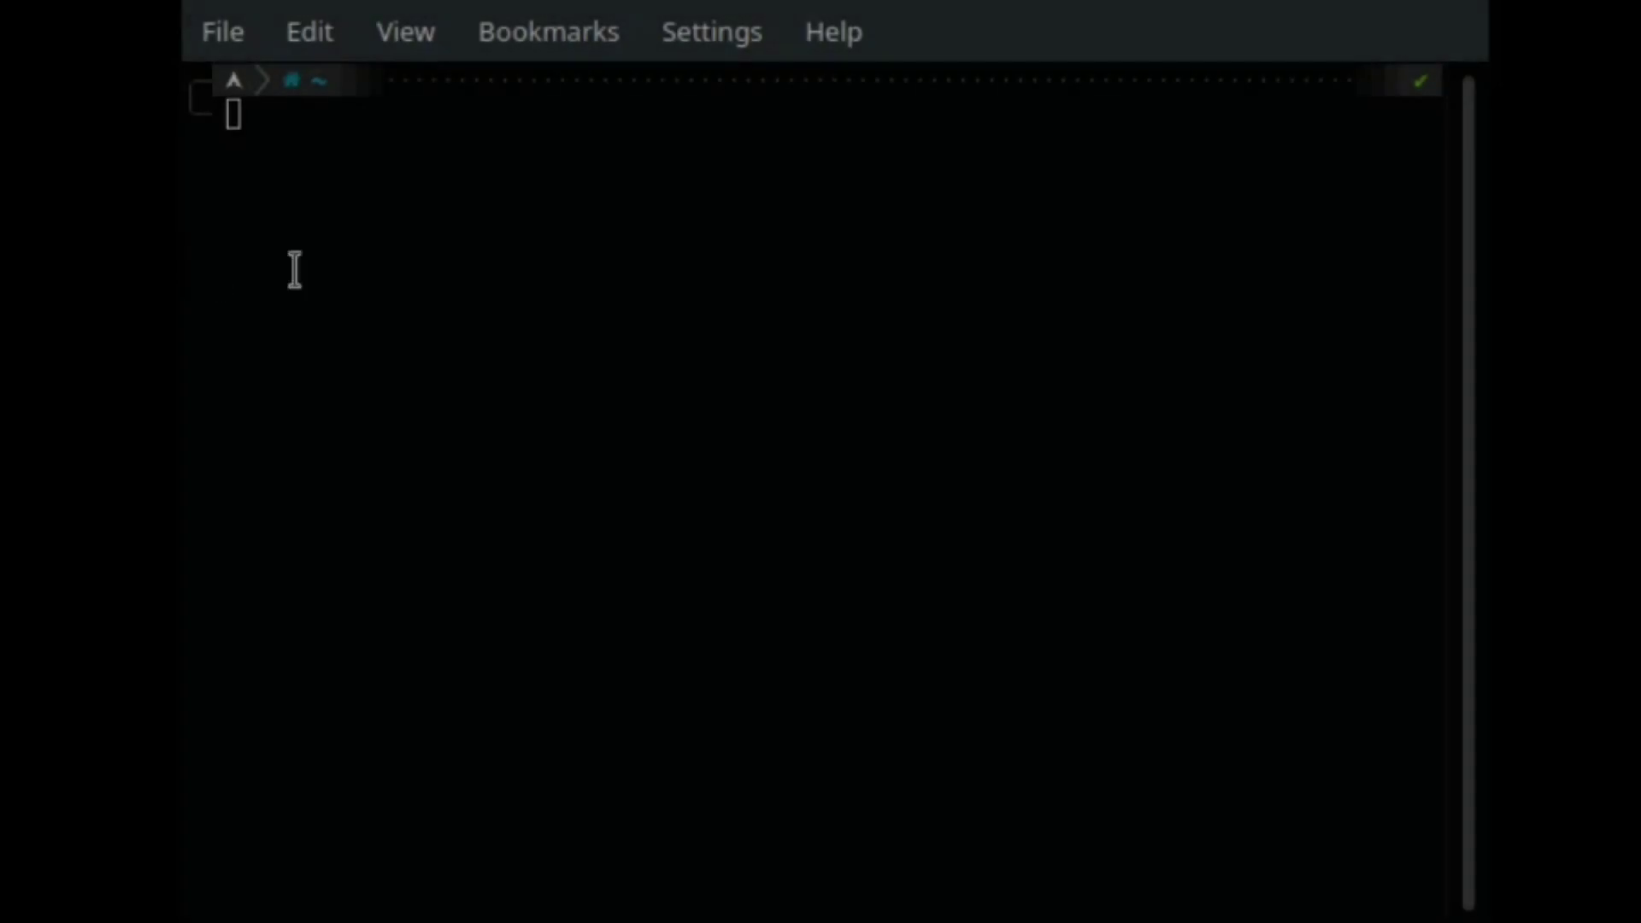
# - Run ./karx.sh in Konsole from the home directory
pyautogui.write('./')
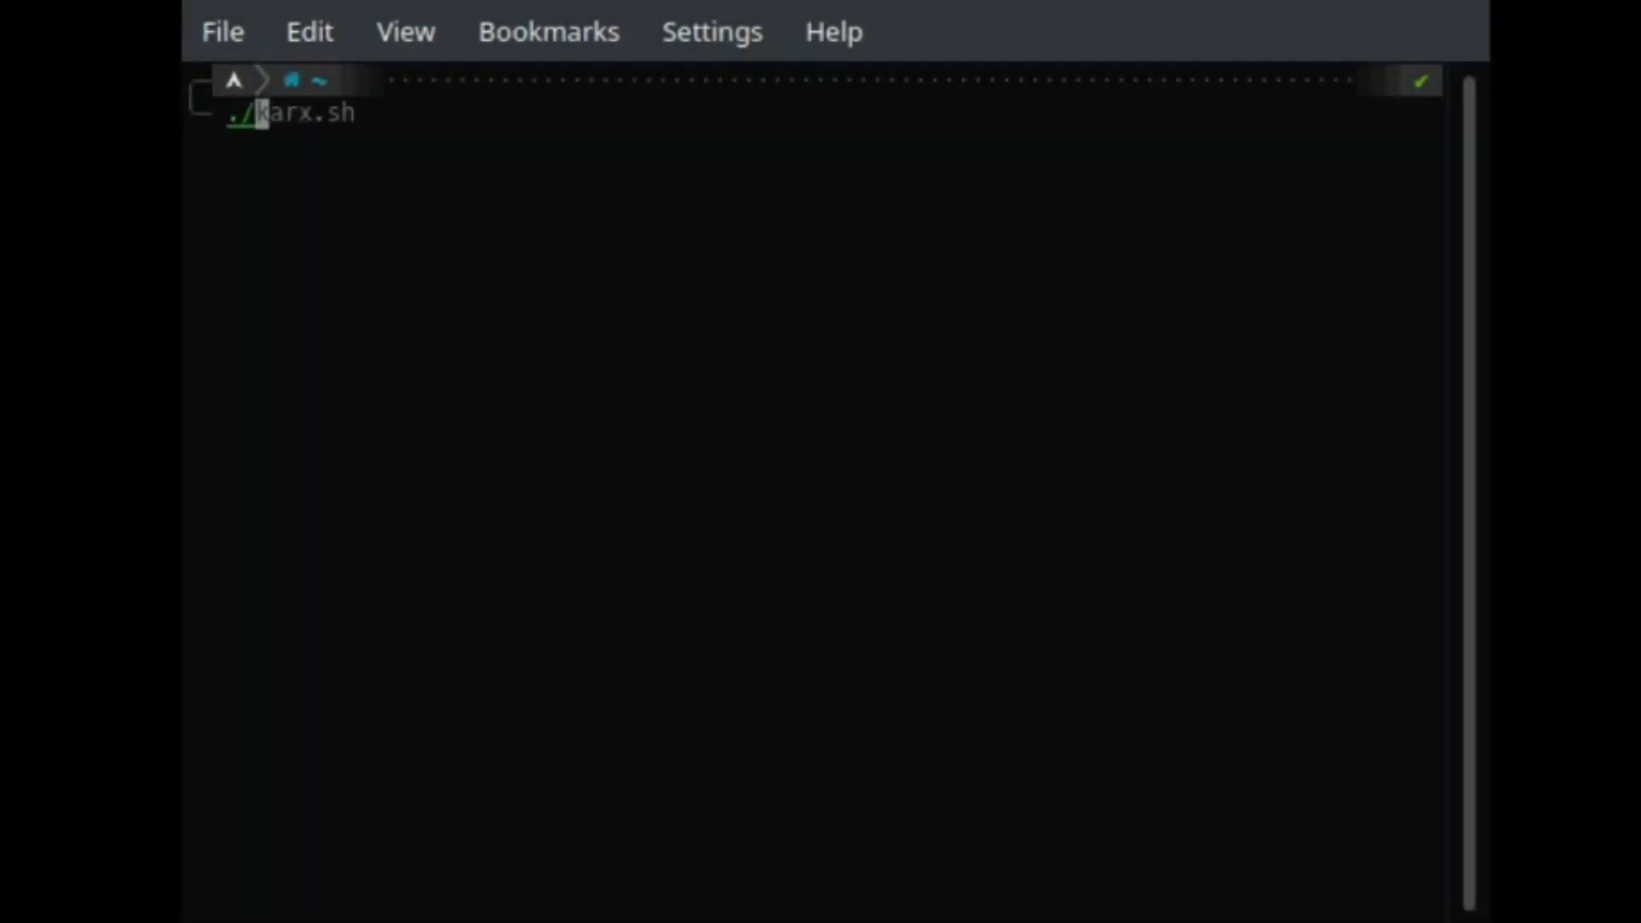
pyautogui.write('karx.sh')
pyautogui.press('Return')
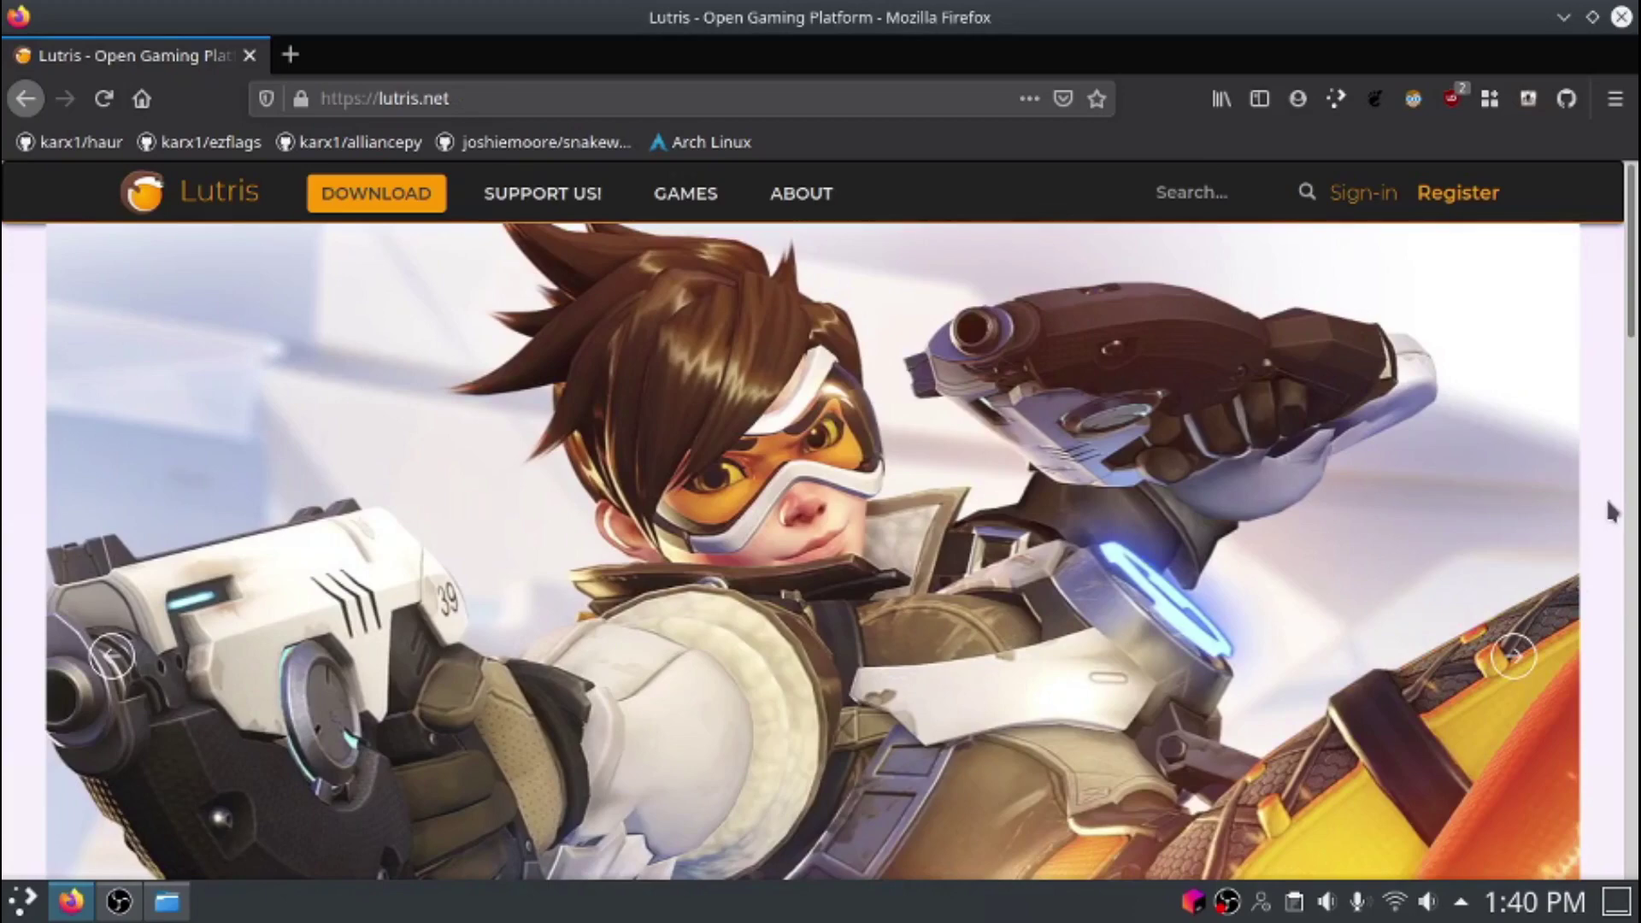
# - Search lutris.net for 'epic games store' and open the Epic Games Store game page
pyautogui.click(1236, 193)
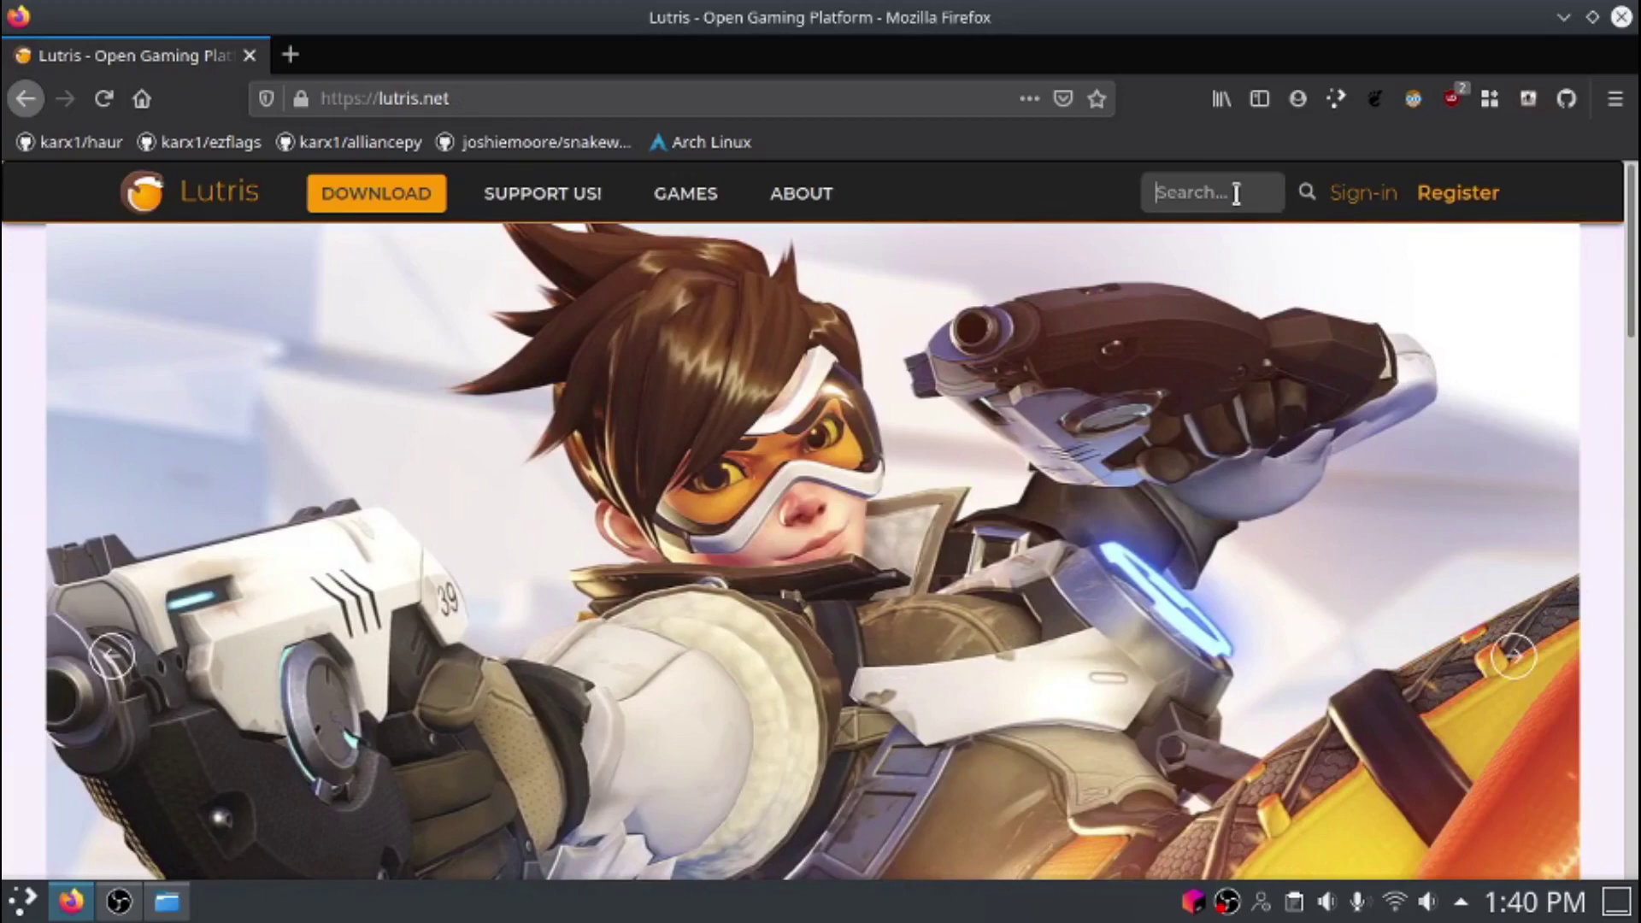
pyautogui.write('epic games')
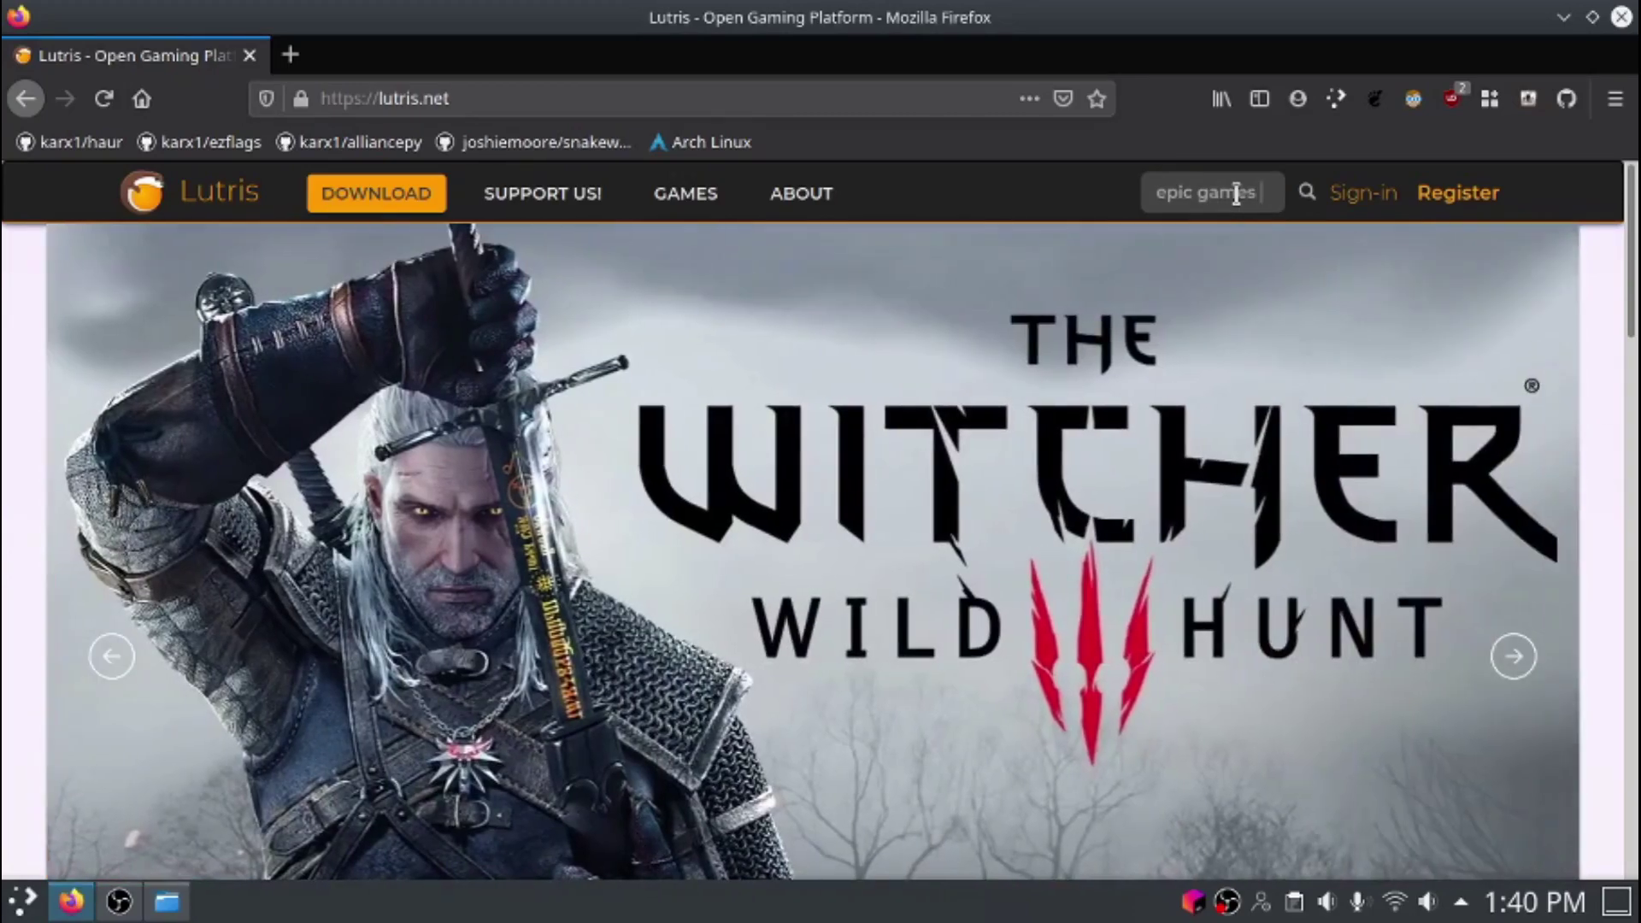
pyautogui.write(' store')
pyautogui.press('Return')
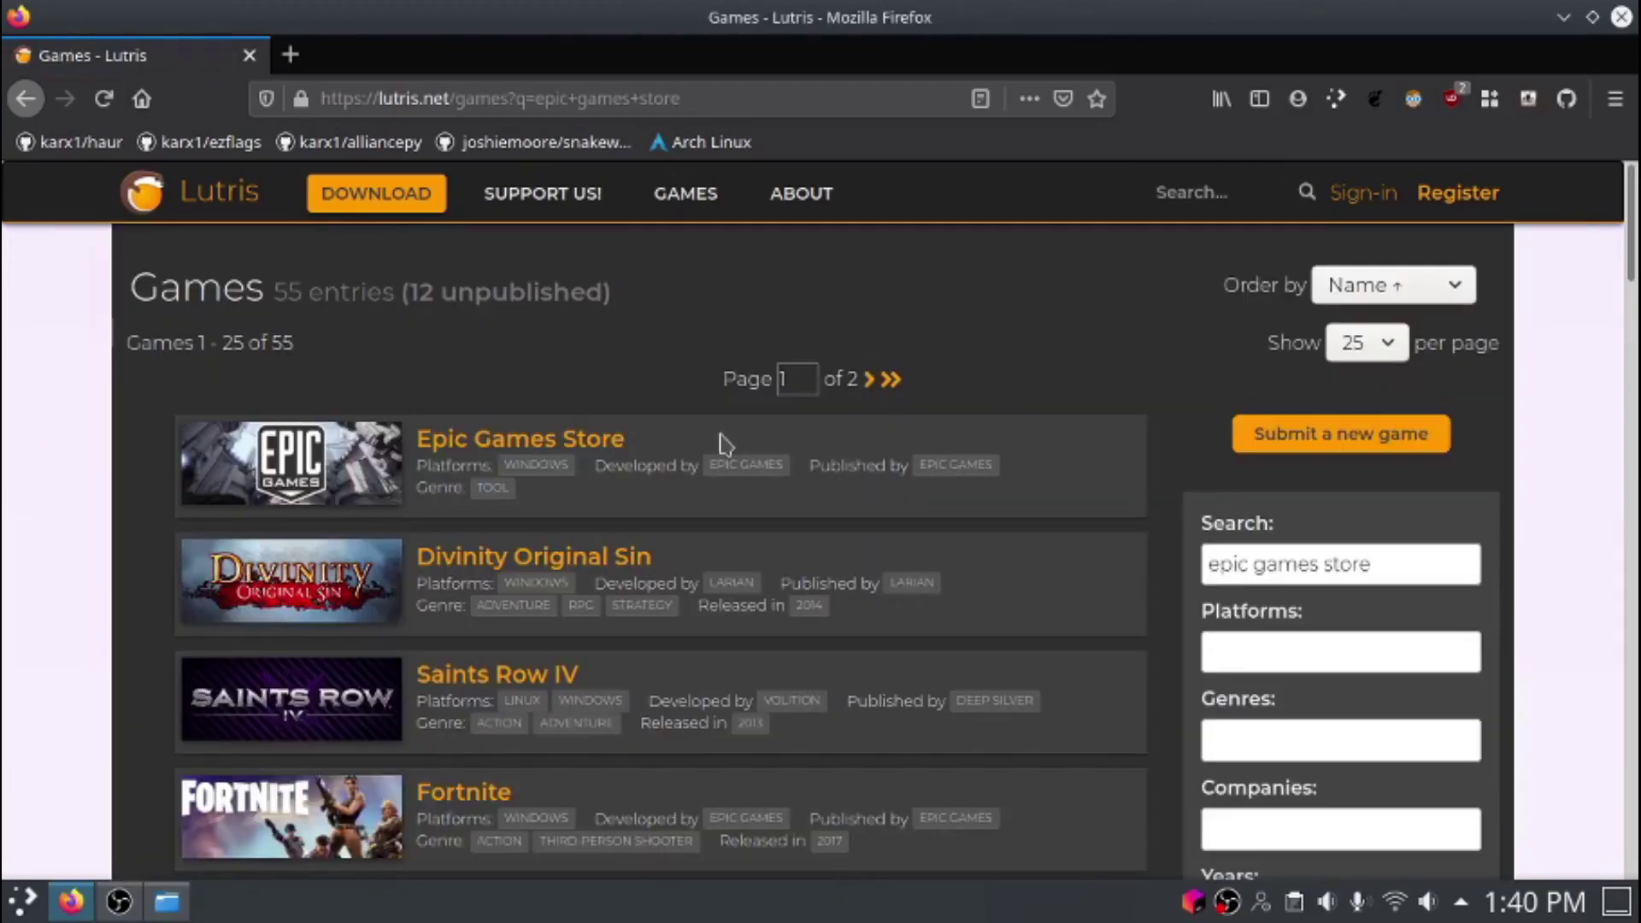
pyautogui.click(535, 440)
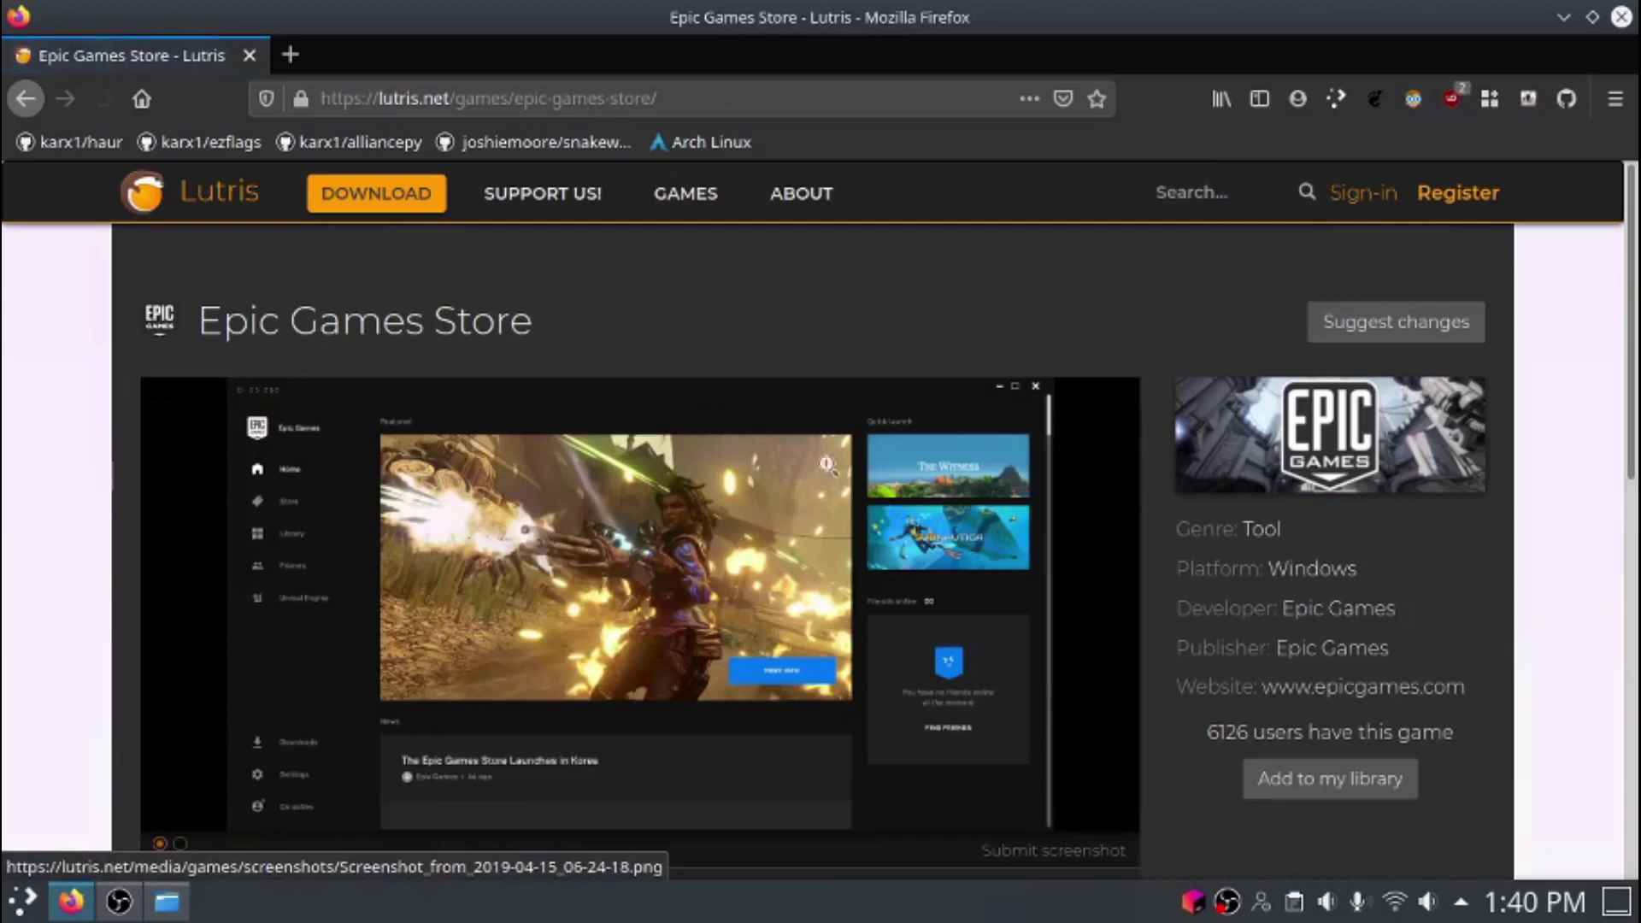
# - Scroll to the Gold-rated Wine installer and check its Install options list
pyautogui.scroll(-3, 1145, 460)
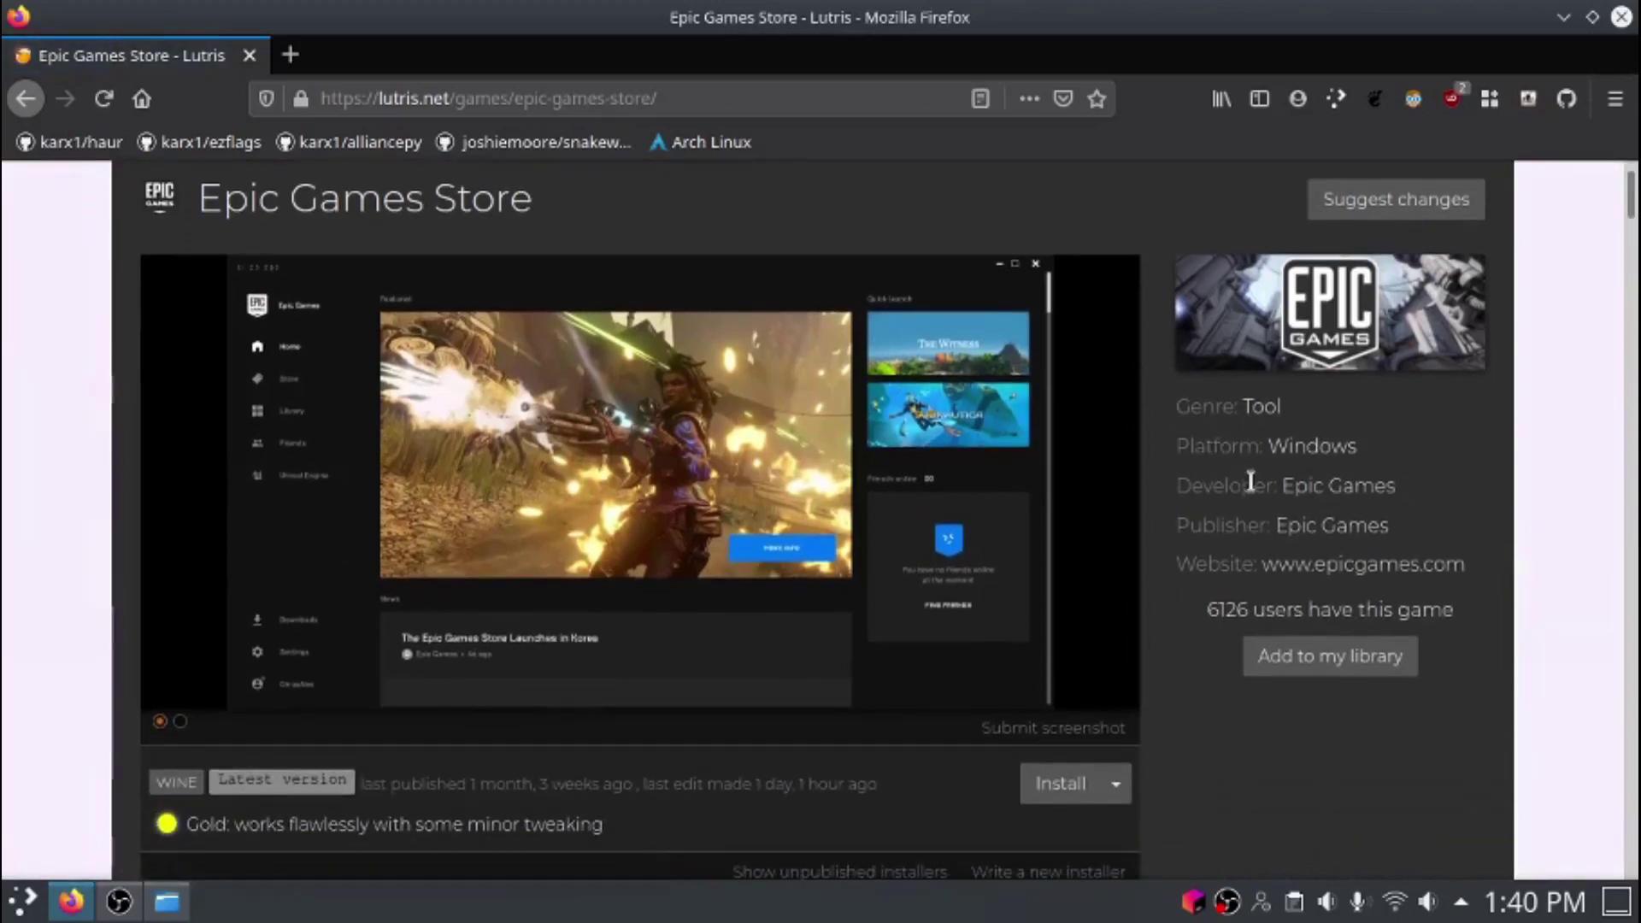
pyautogui.scroll(-3, 1248, 535)
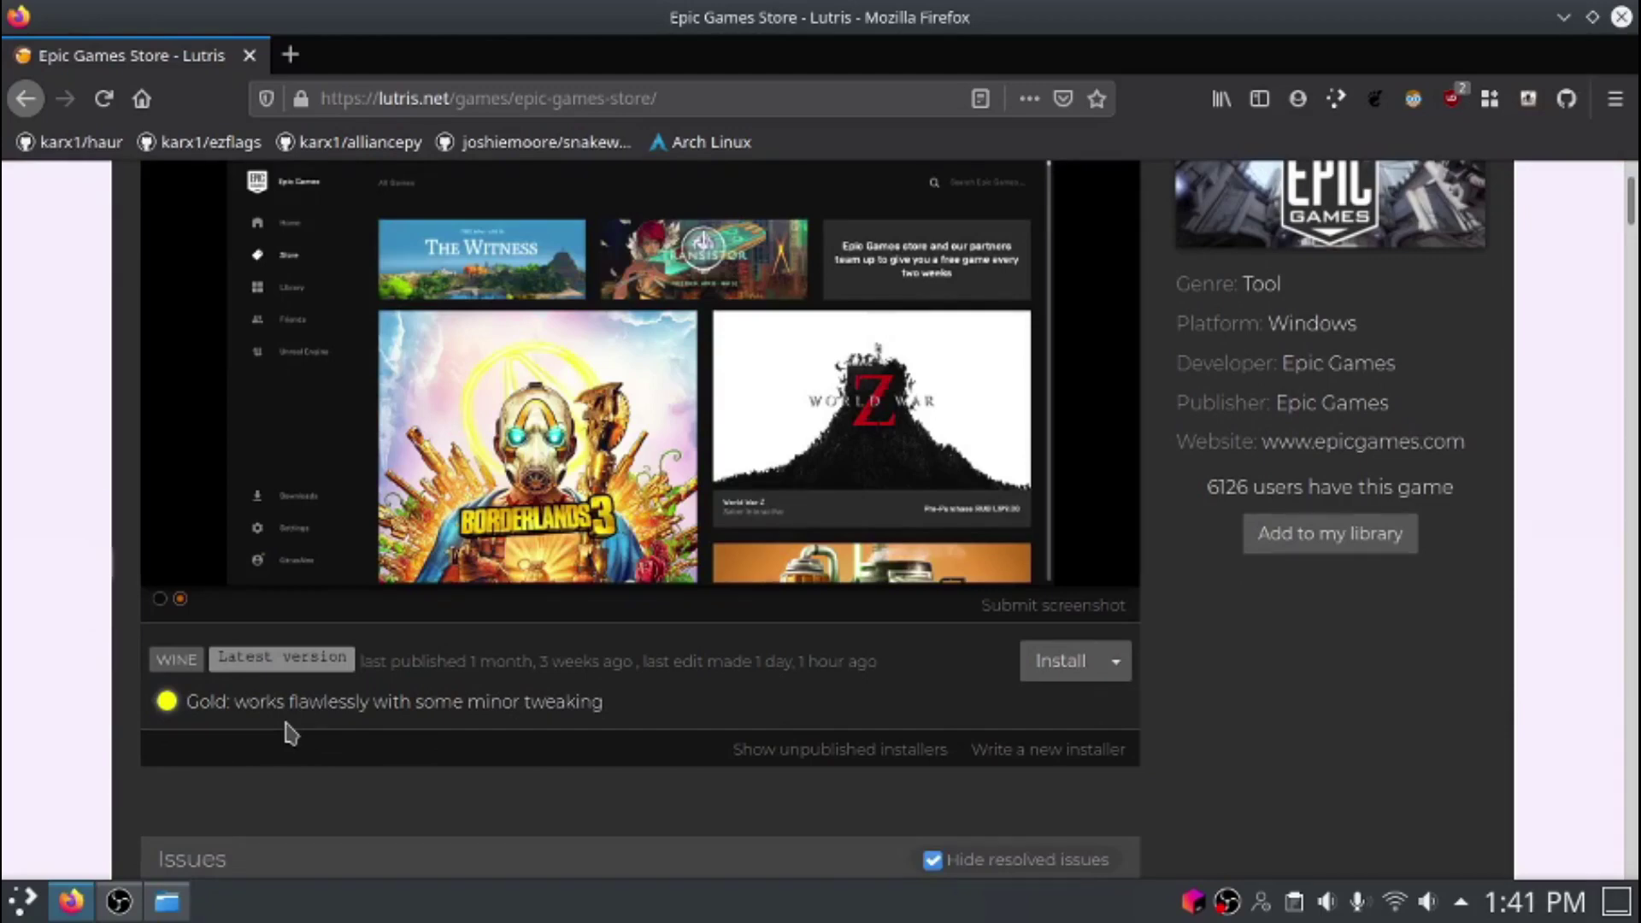
pyautogui.scroll(3, 1146, 799)
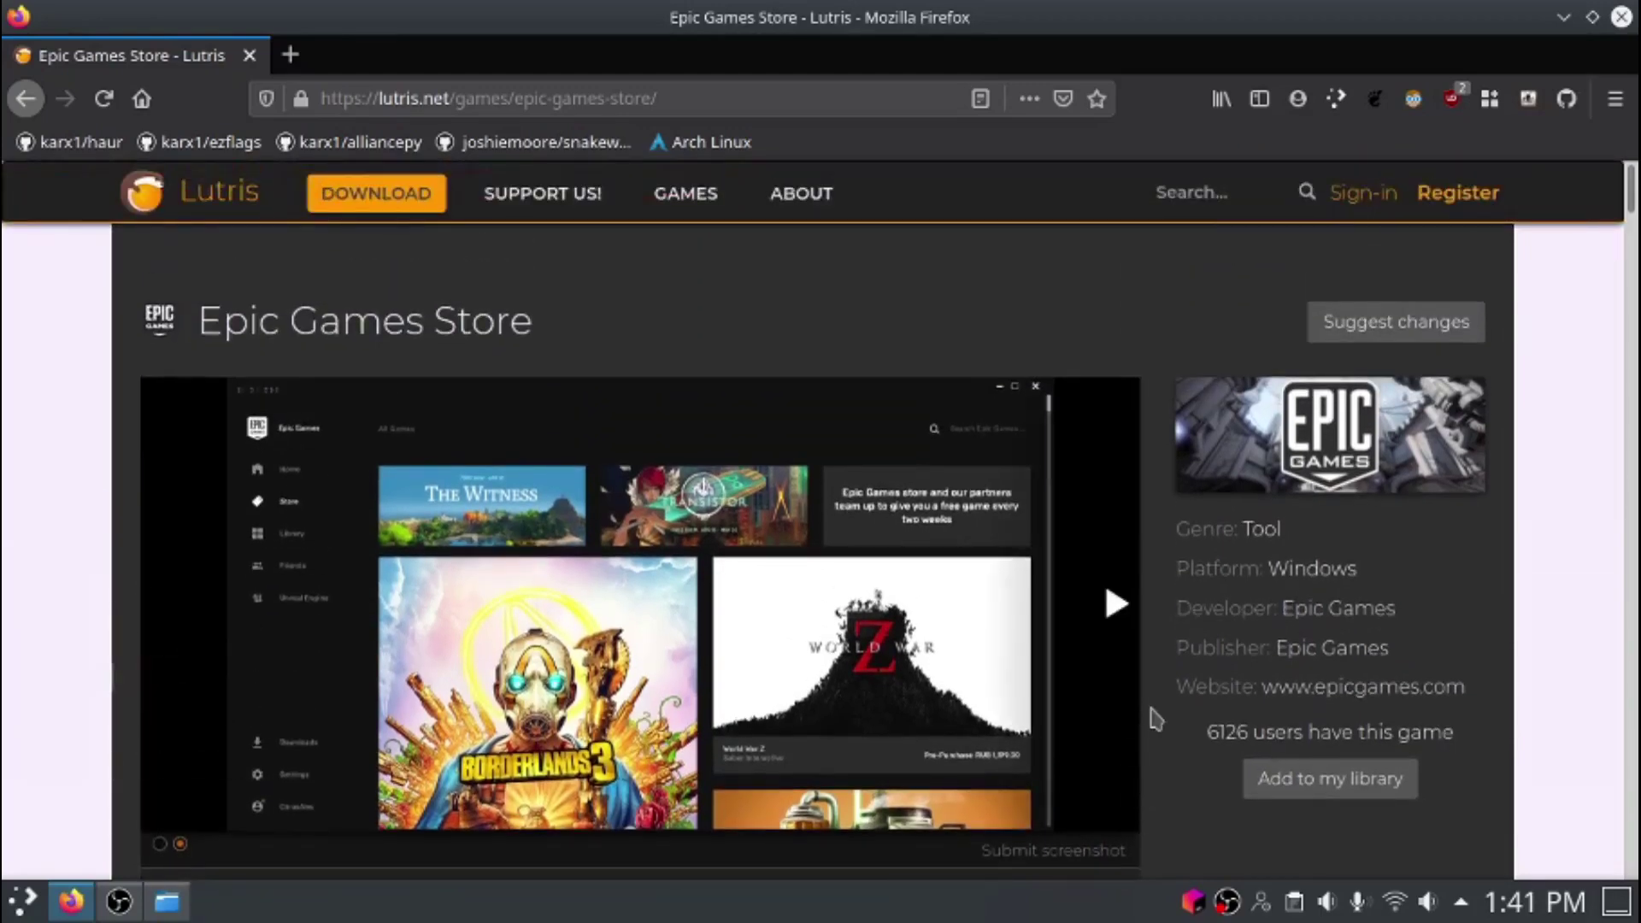
pyautogui.scroll(-3, 1156, 720)
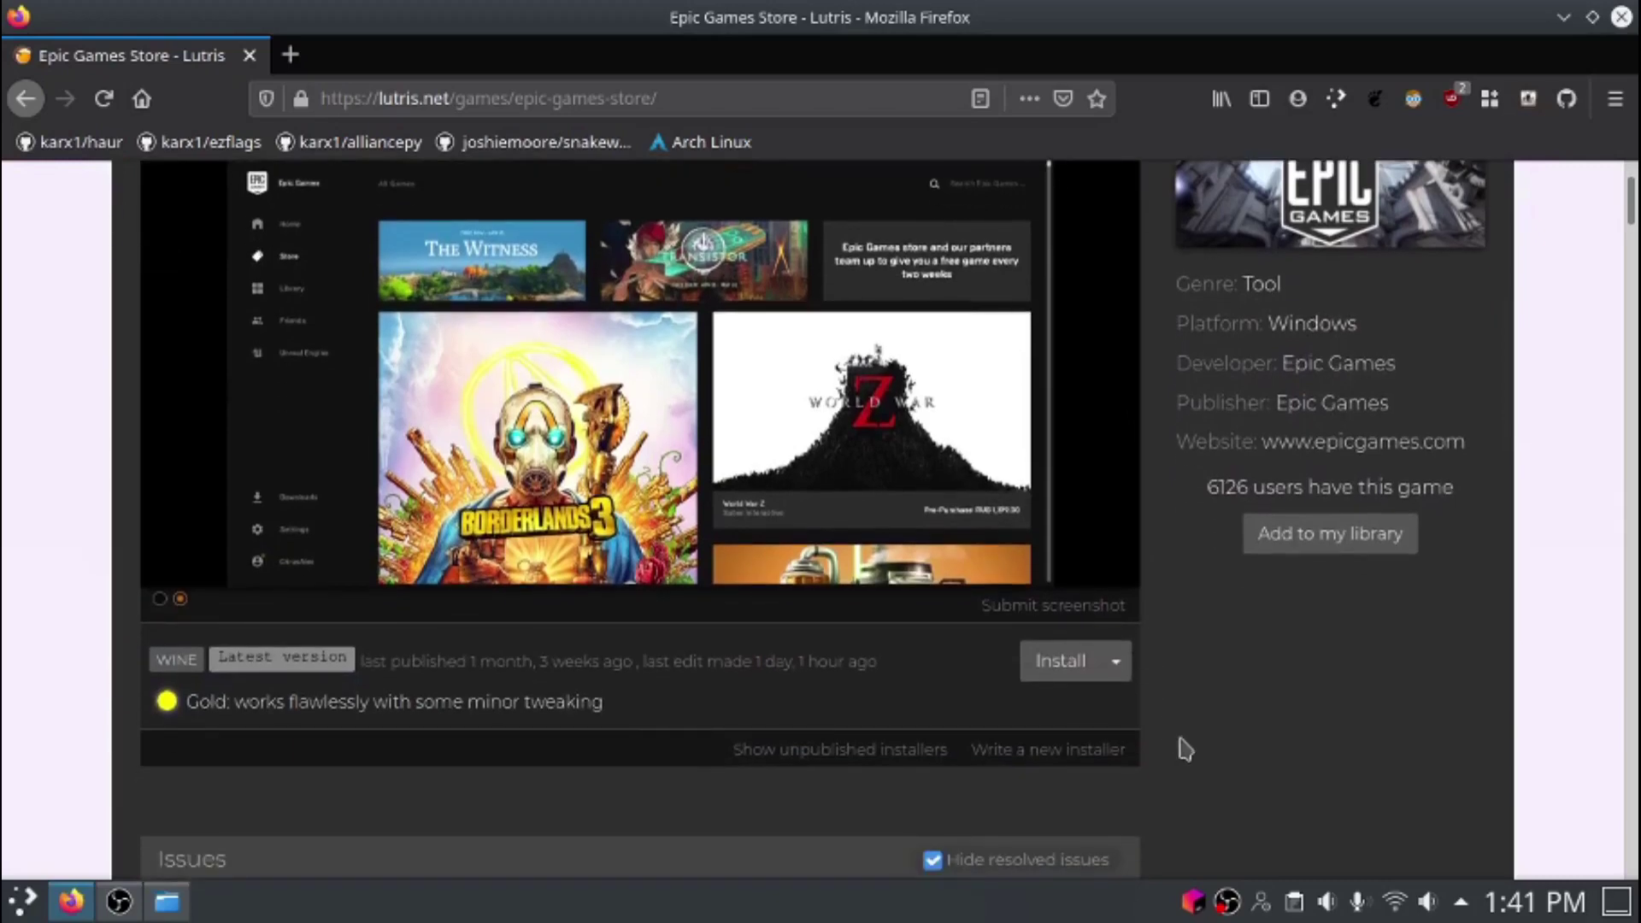
pyautogui.scroll(3, 1180, 761)
pyautogui.scroll(-3, 1176, 776)
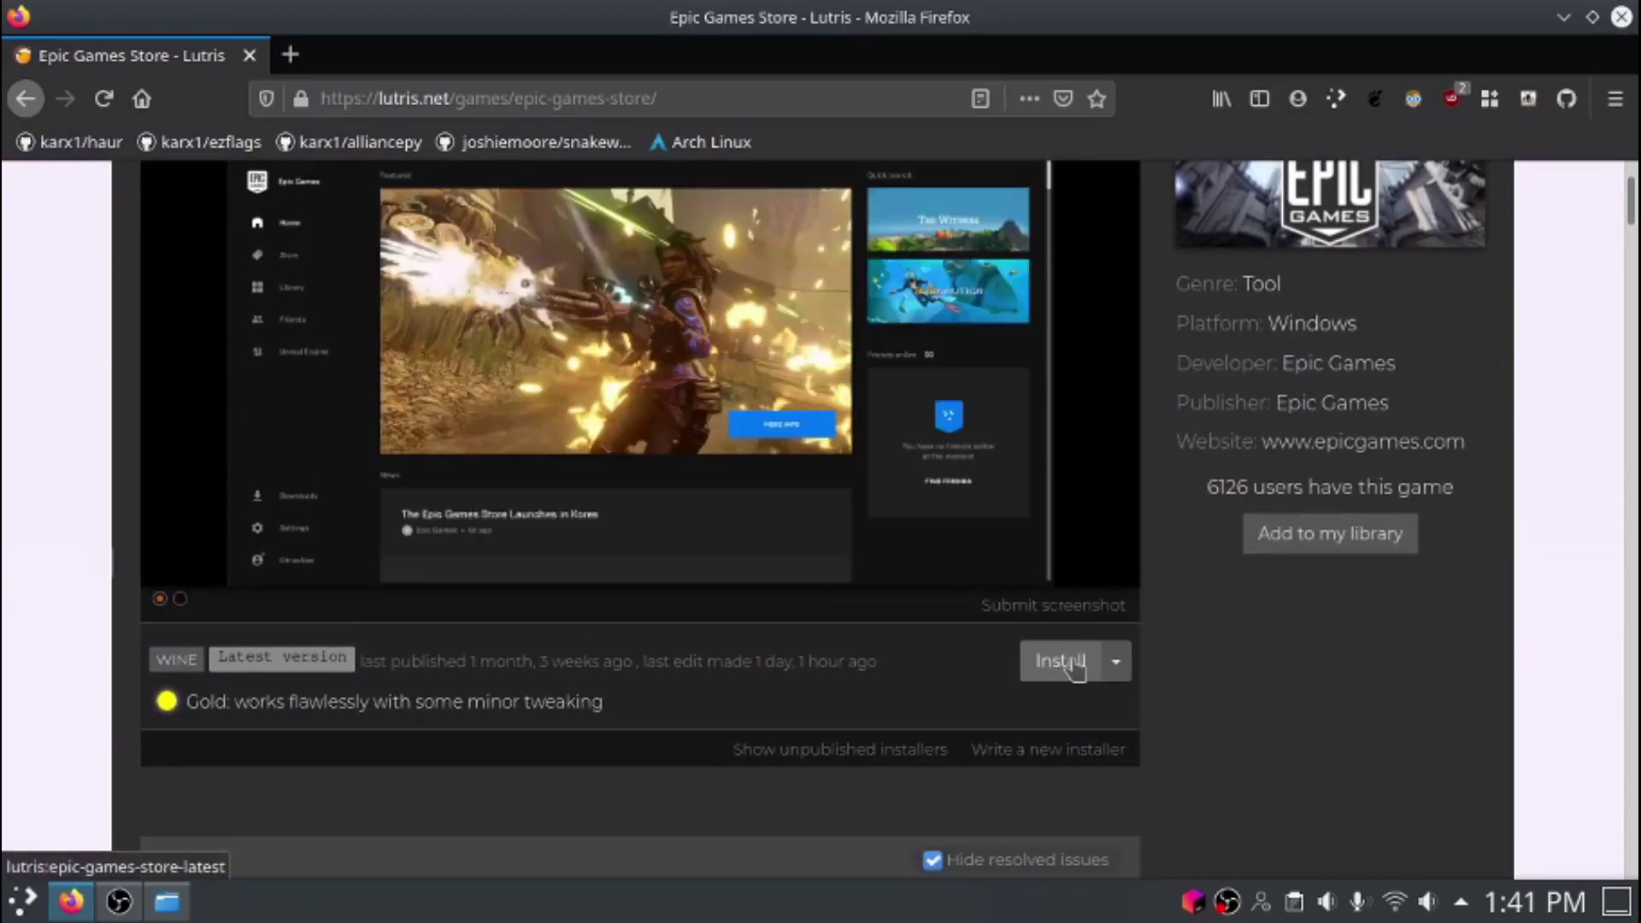
pyautogui.click(1115, 667)
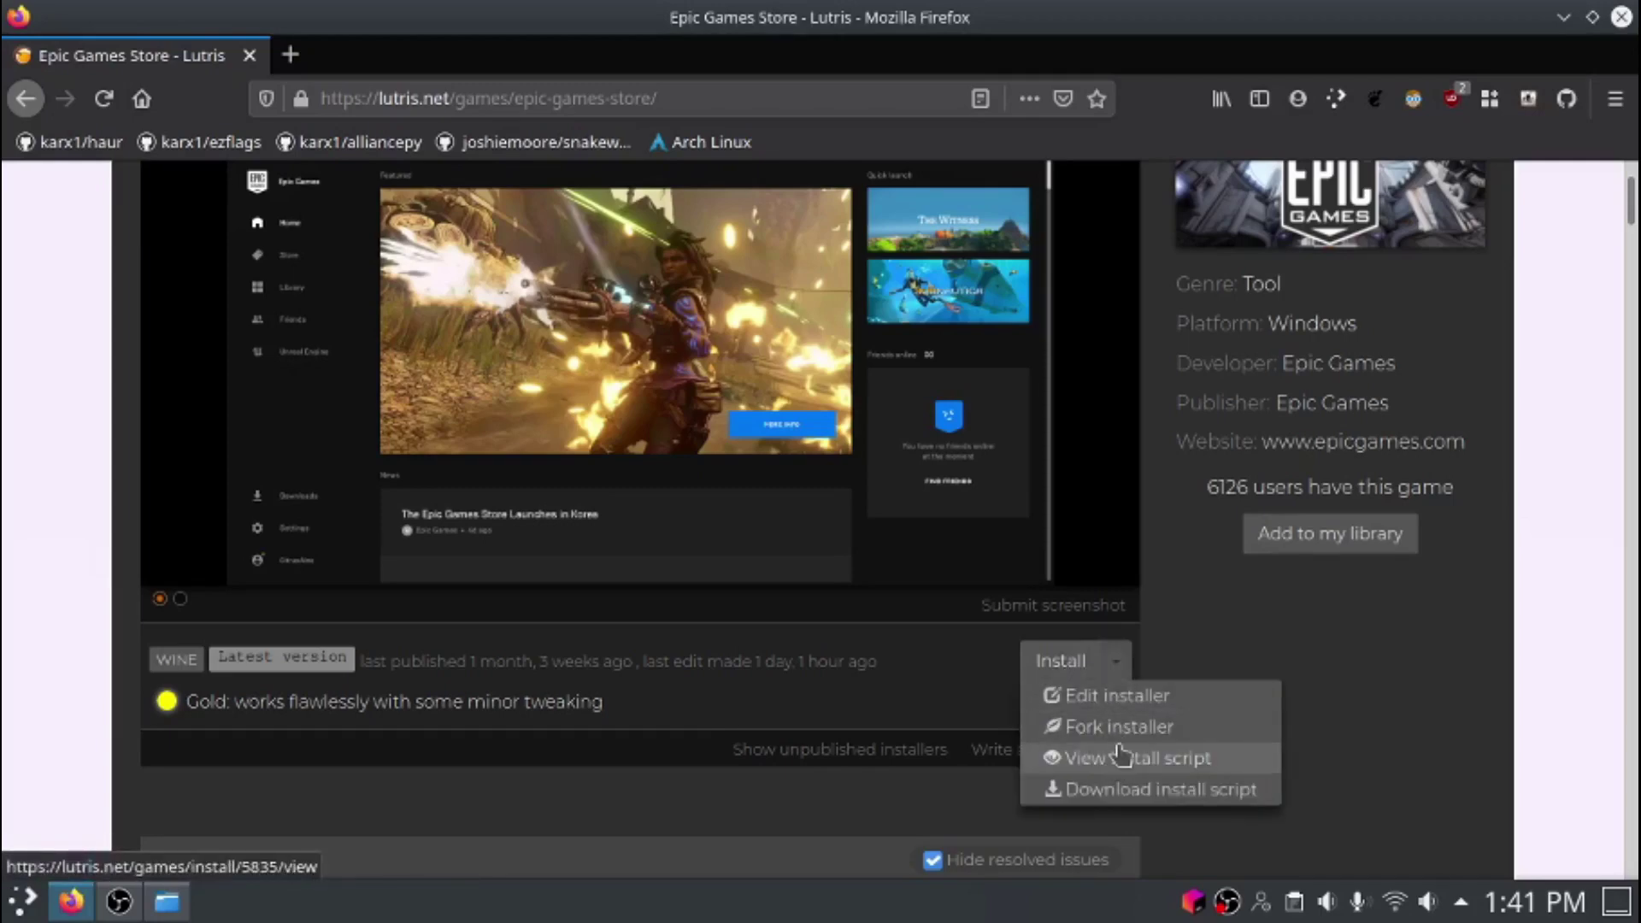
pyautogui.click(915, 791)
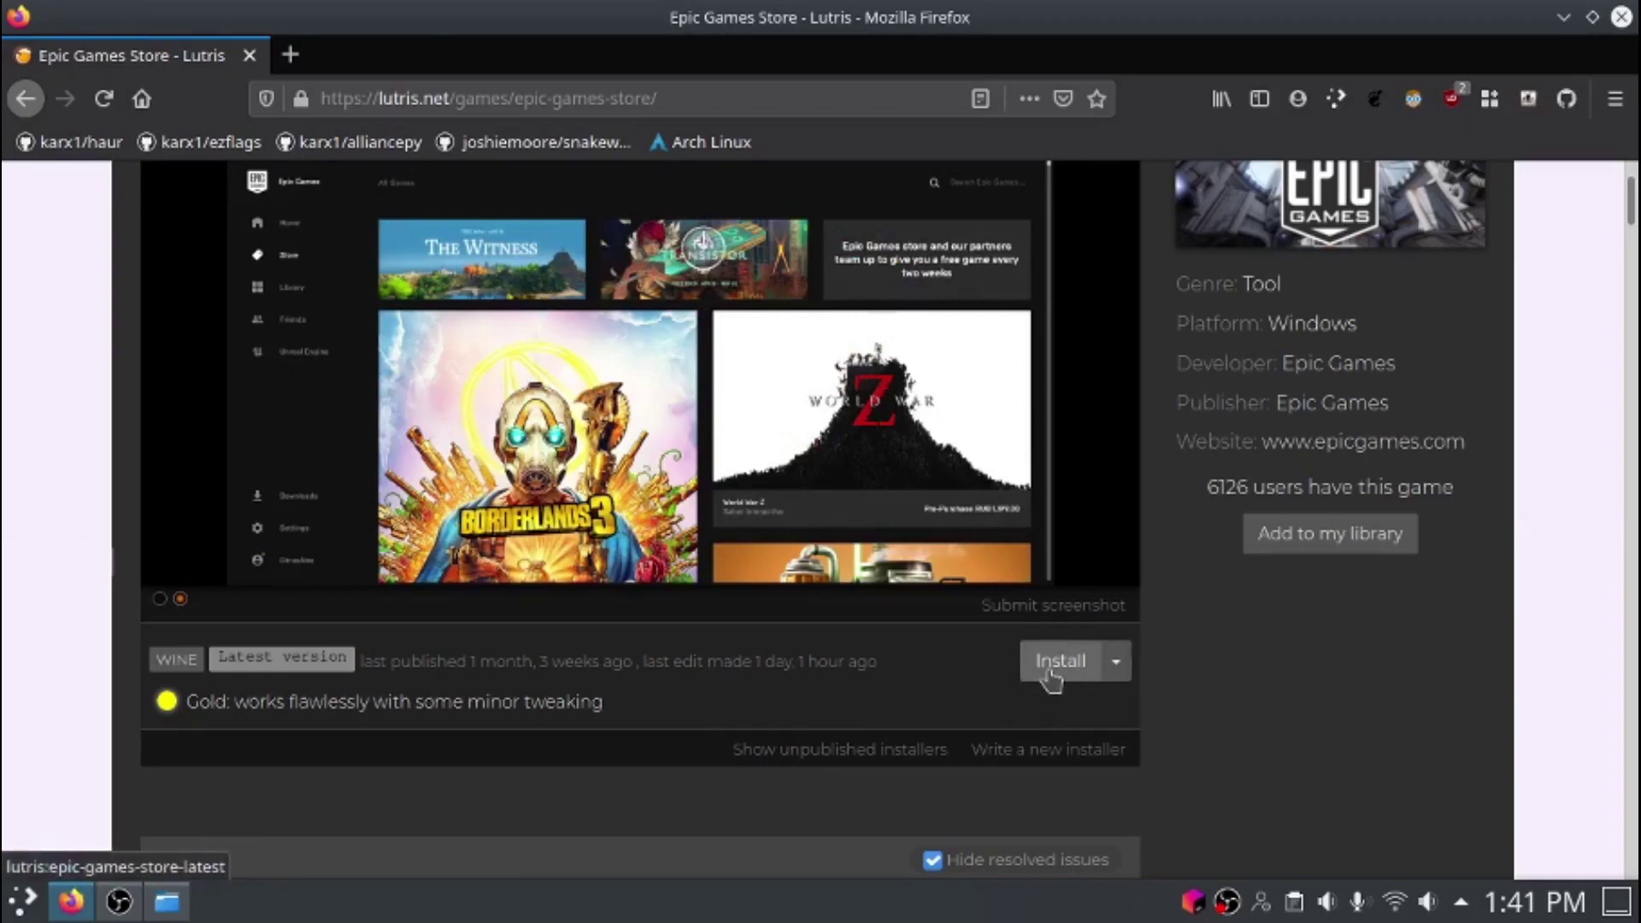
# - Install Epic Games Store through Lutris with the Latest installer into the suggested Games directory
pyautogui.click(1050, 677)
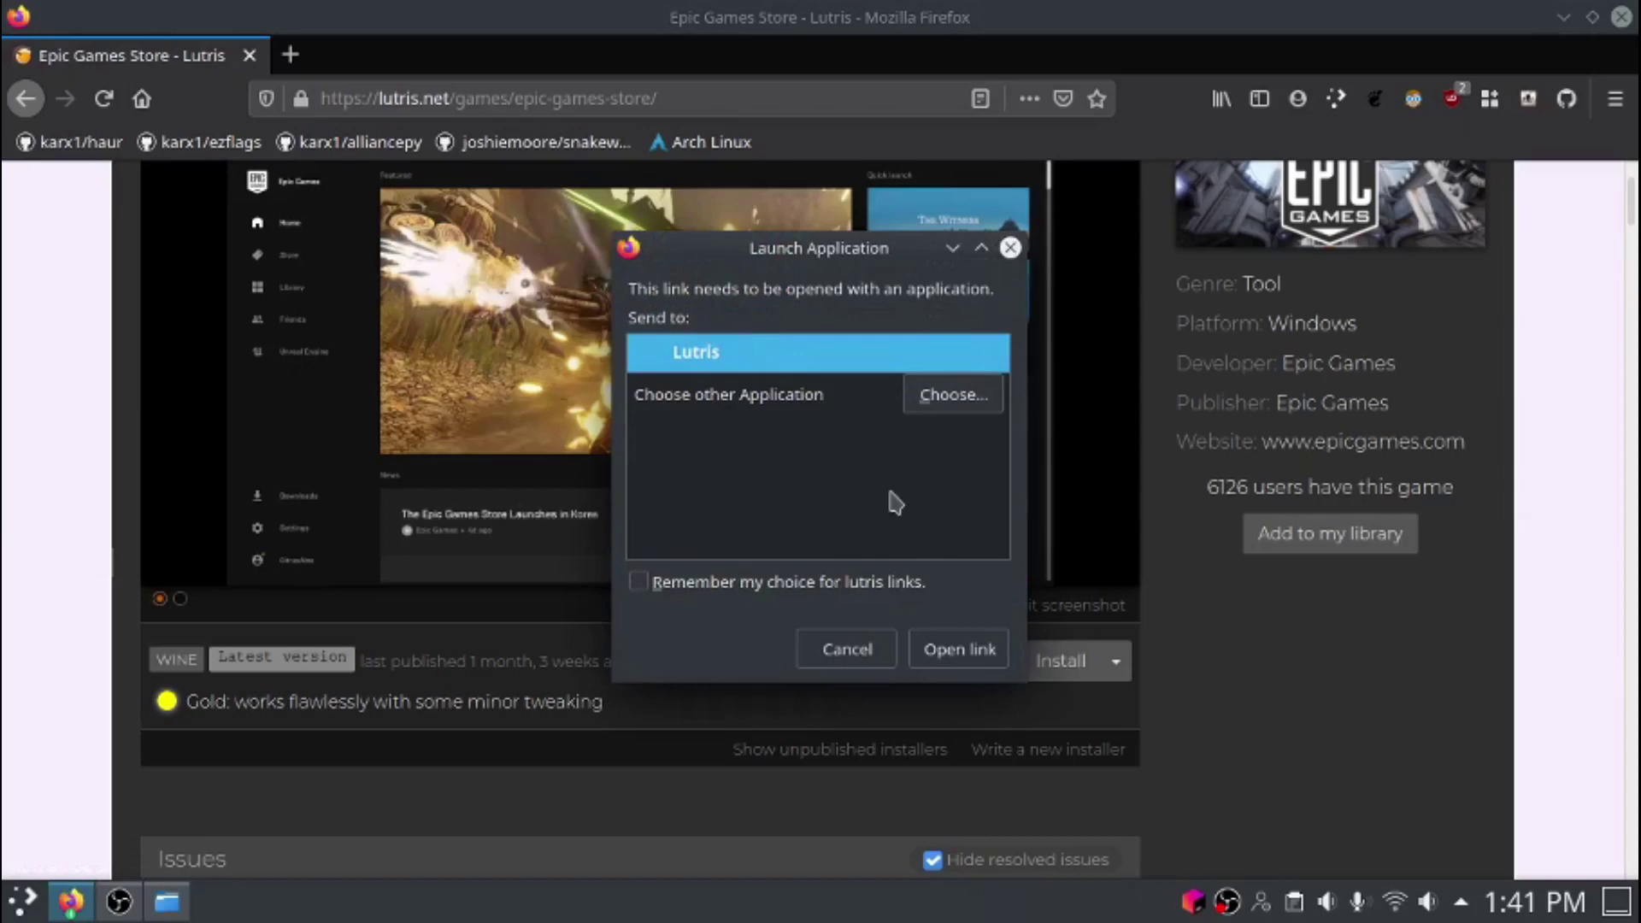
pyautogui.click(956, 651)
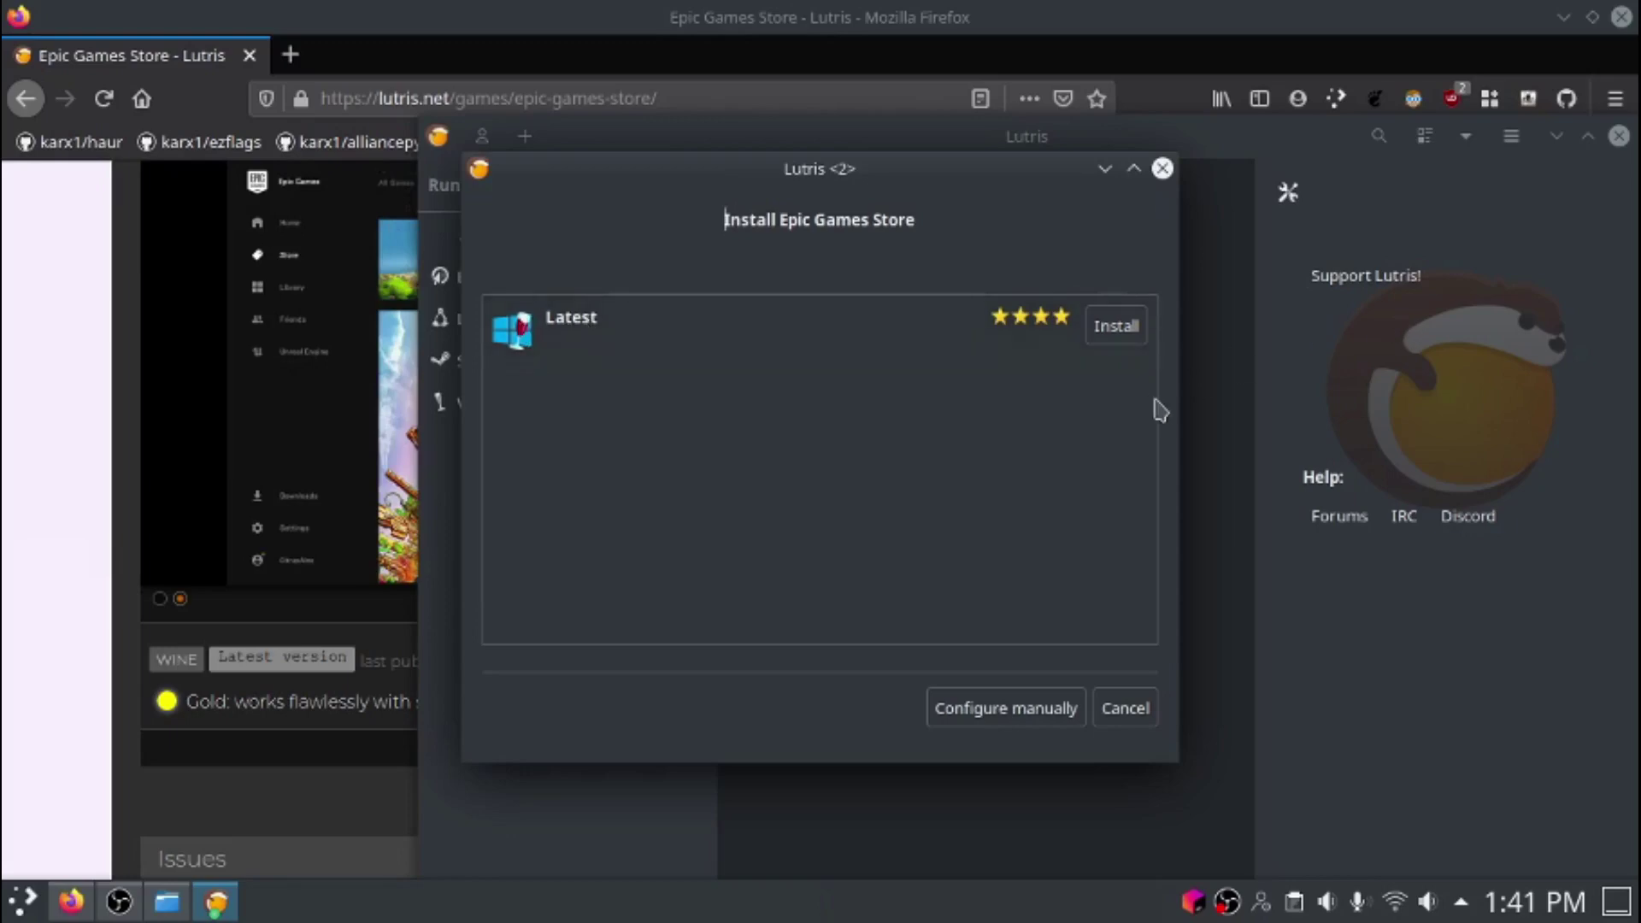
pyautogui.click(1135, 336)
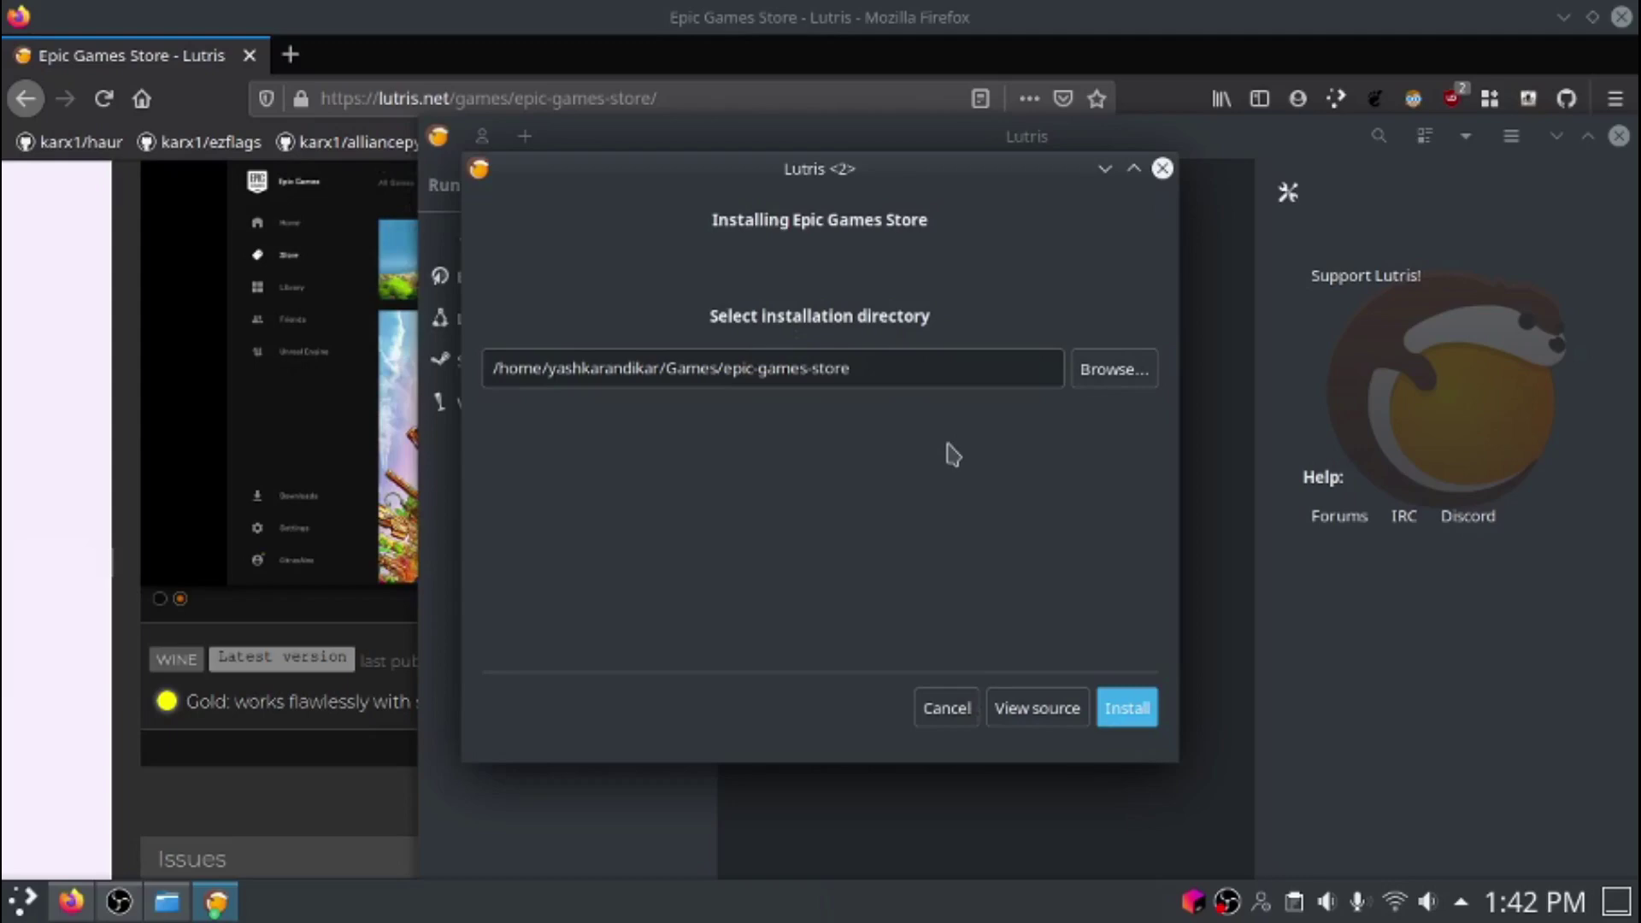
pyautogui.click(1143, 725)
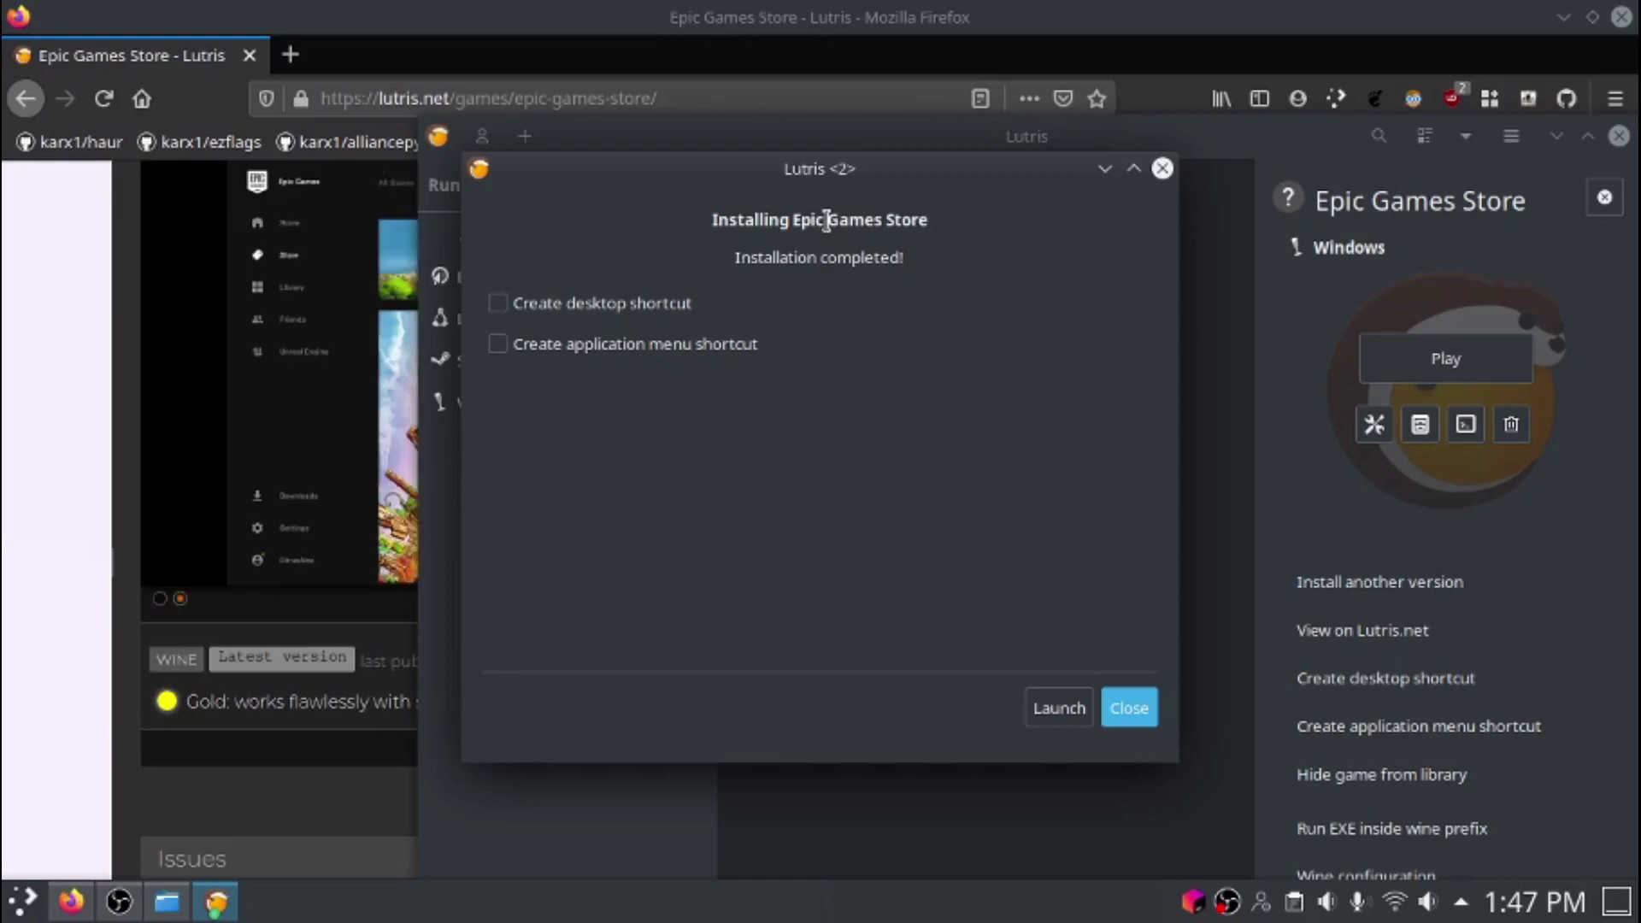
# - Enable 'Create application menu shortcut' for Epic Games Store, leaving the desktop shortcut off
pyautogui.click(498, 345)
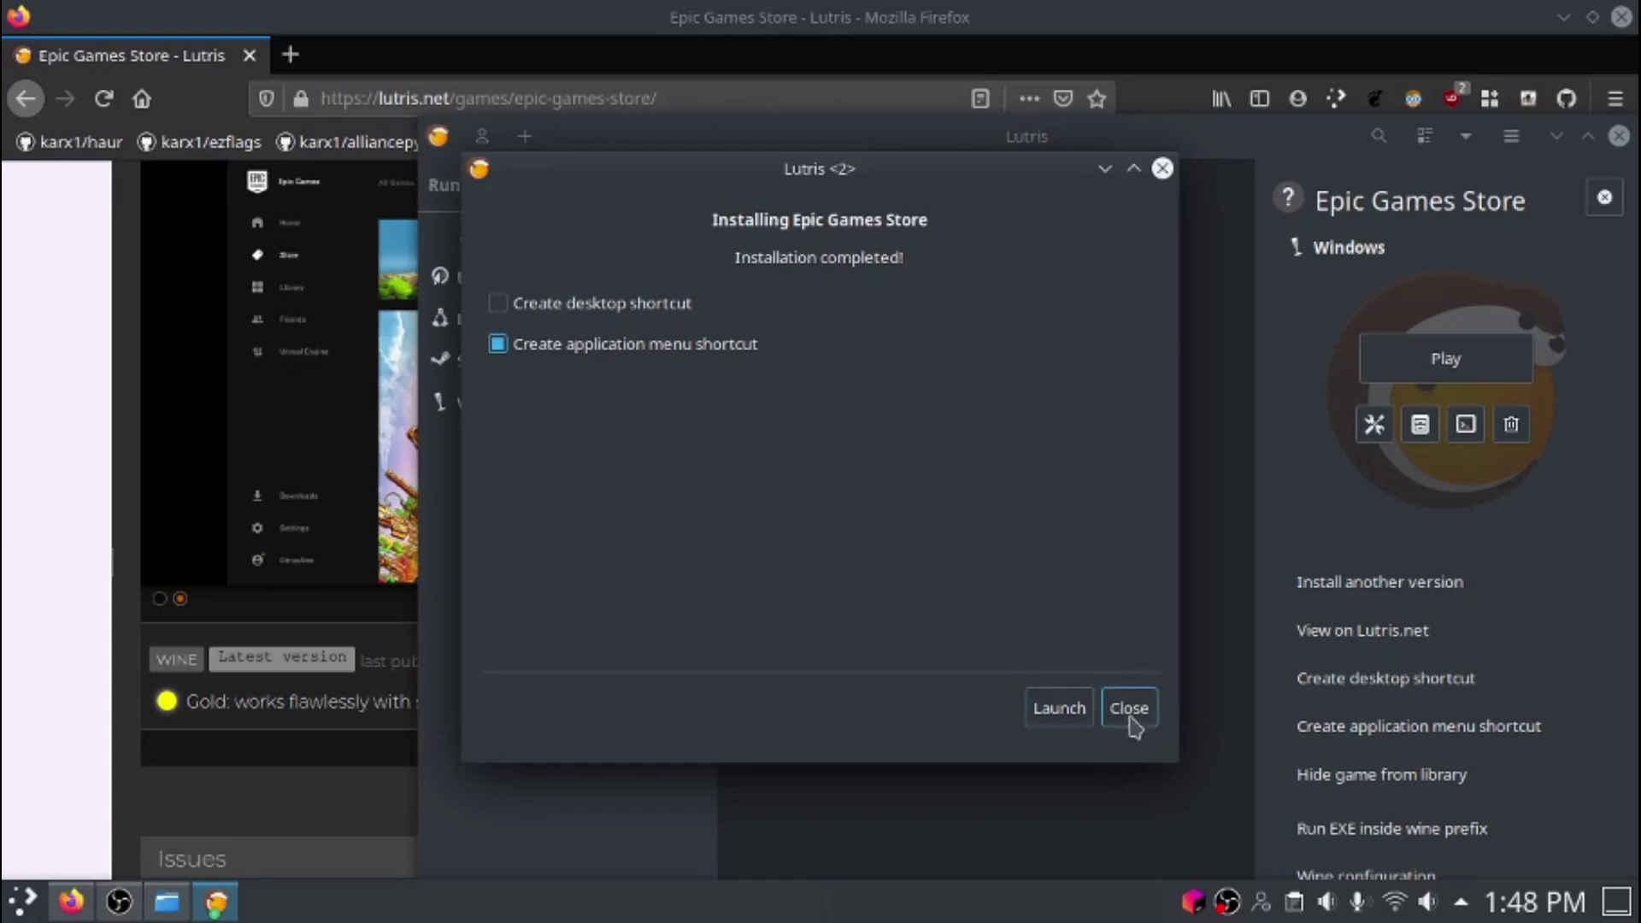
# - Close the installer, open the Epic Games Store wine log, and launch the store with Play
pyautogui.click(1129, 709)
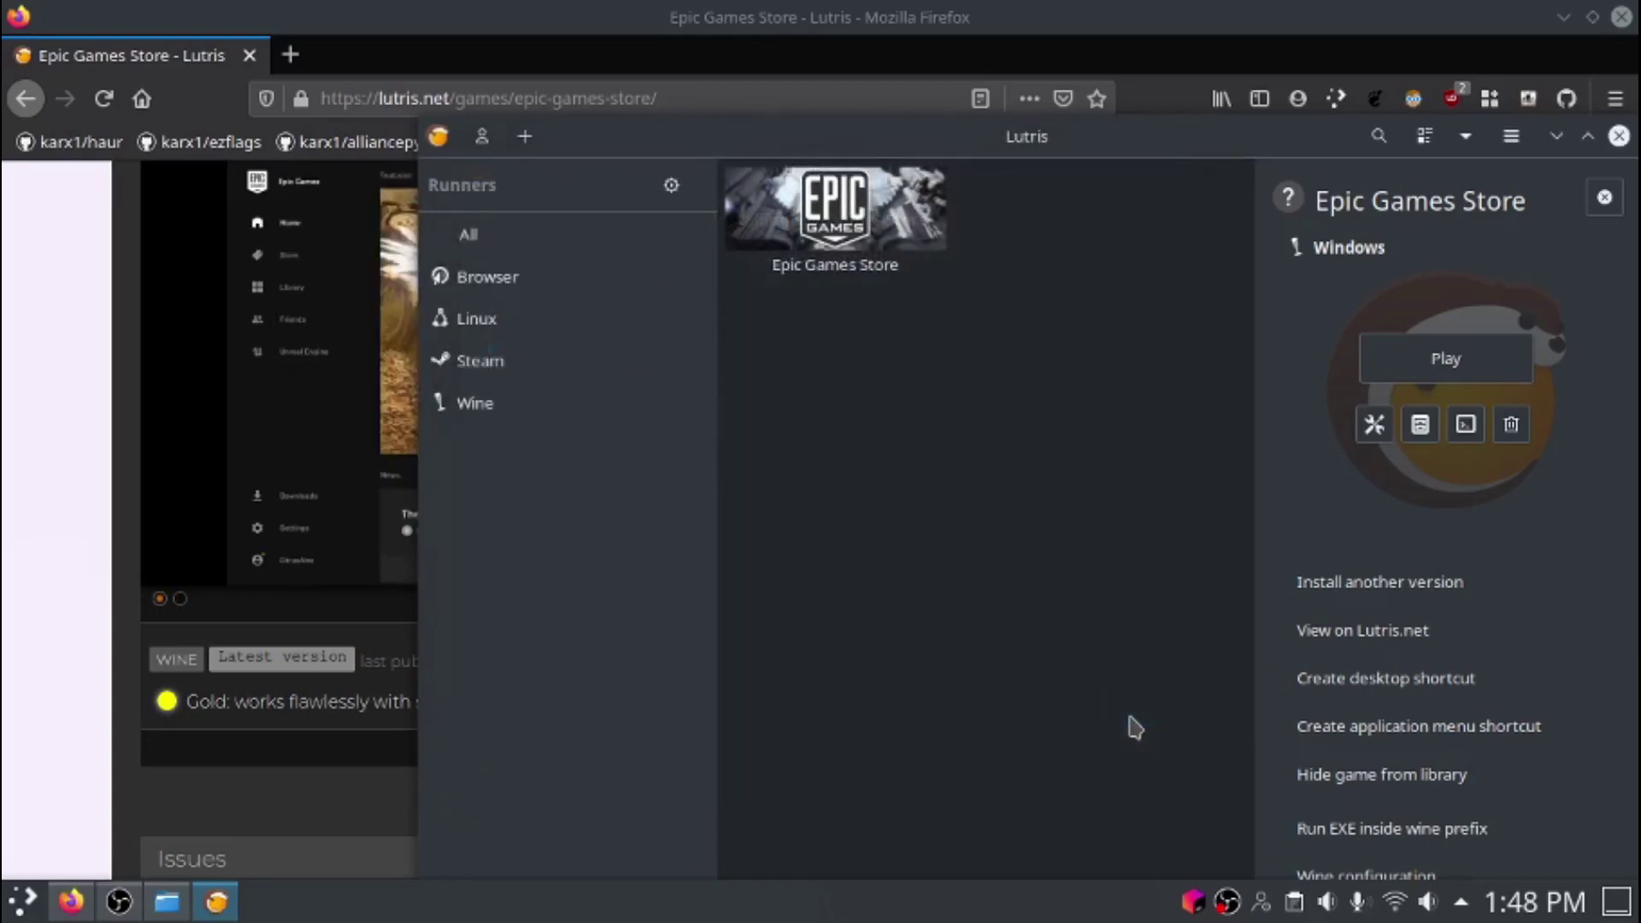
pyautogui.moveTo(1124, 144); pyautogui.dragTo(975, 49)
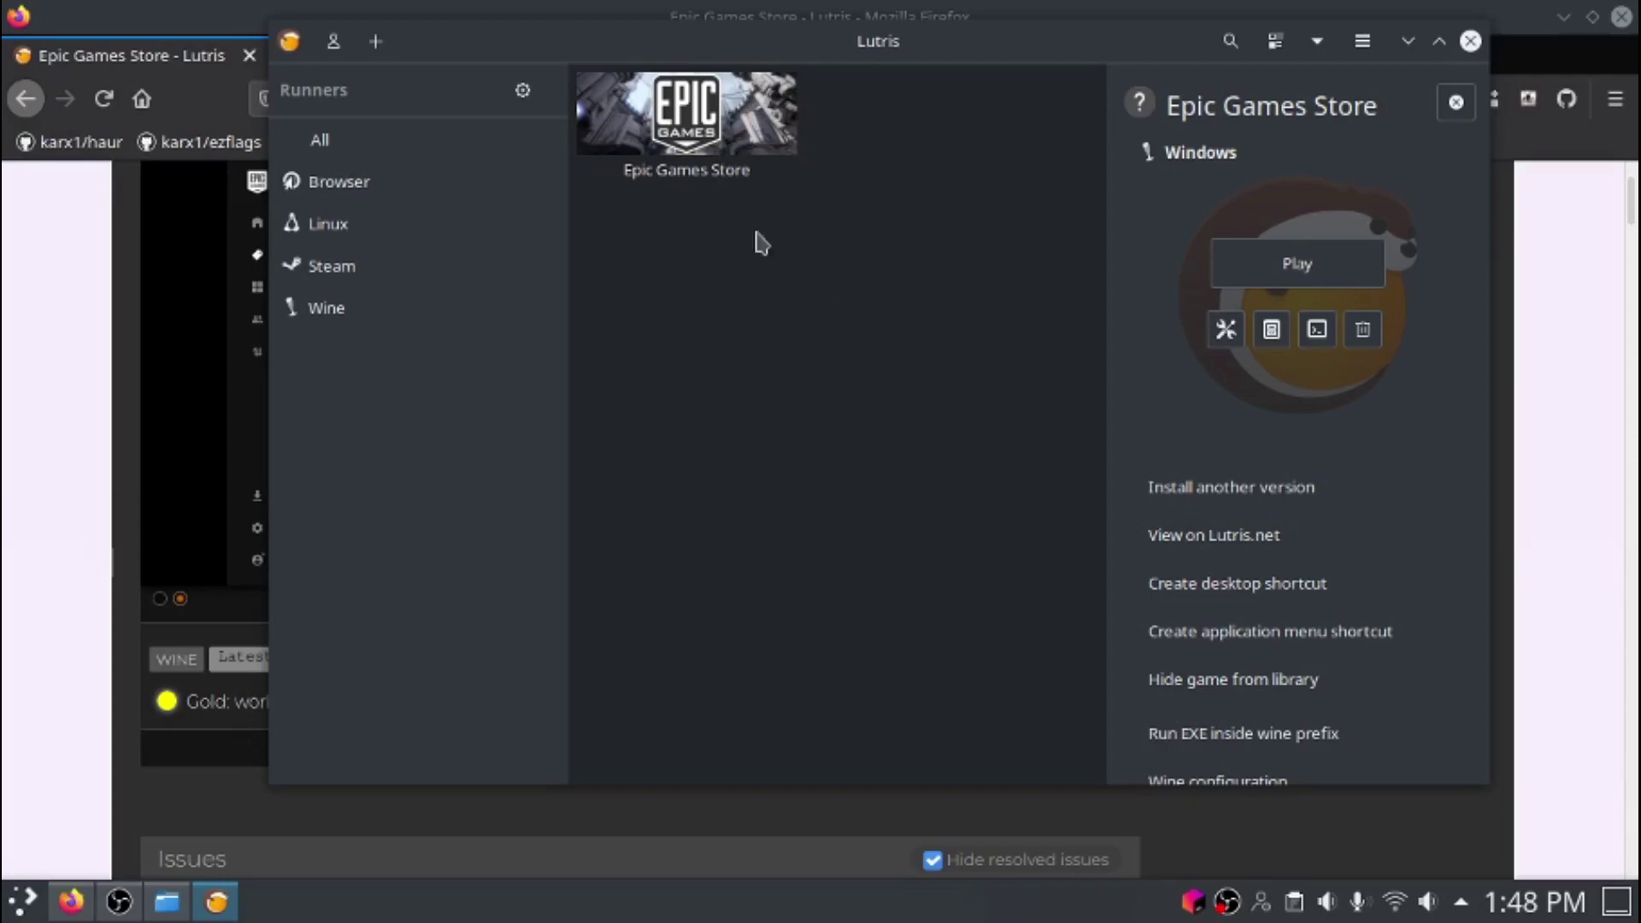
pyautogui.click(694, 168)
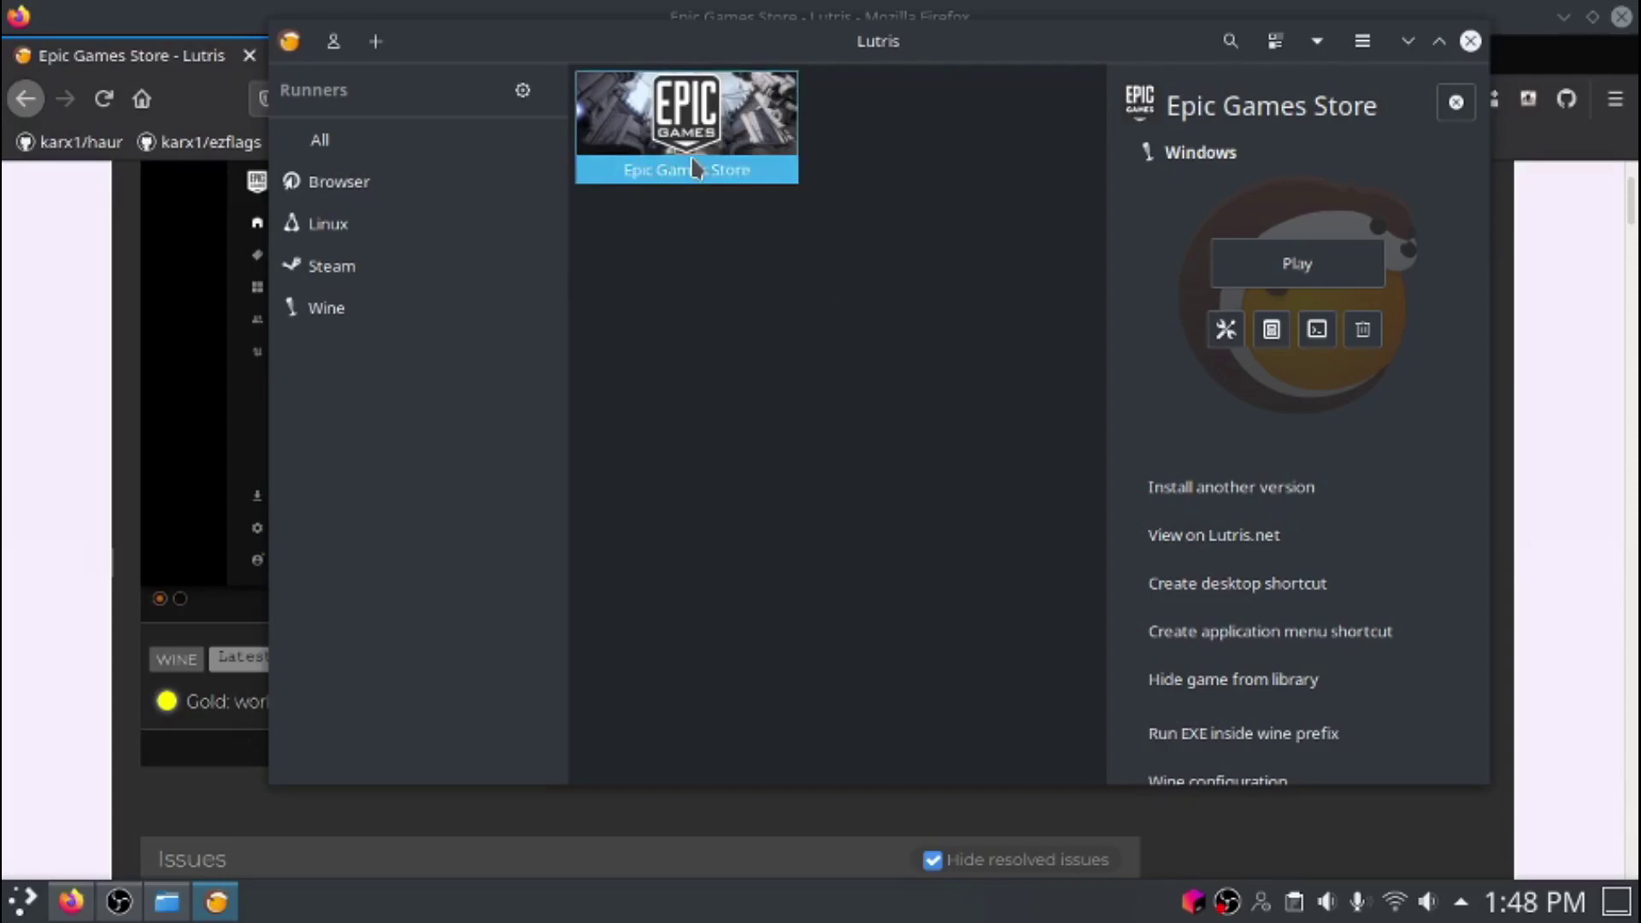
pyautogui.click(1316, 329)
pyautogui.moveTo(1246, 291)
pyautogui.mouseDown()
pyautogui.moveTo(628, 224)
pyautogui.moveTo(647, 223)
pyautogui.mouseUp()
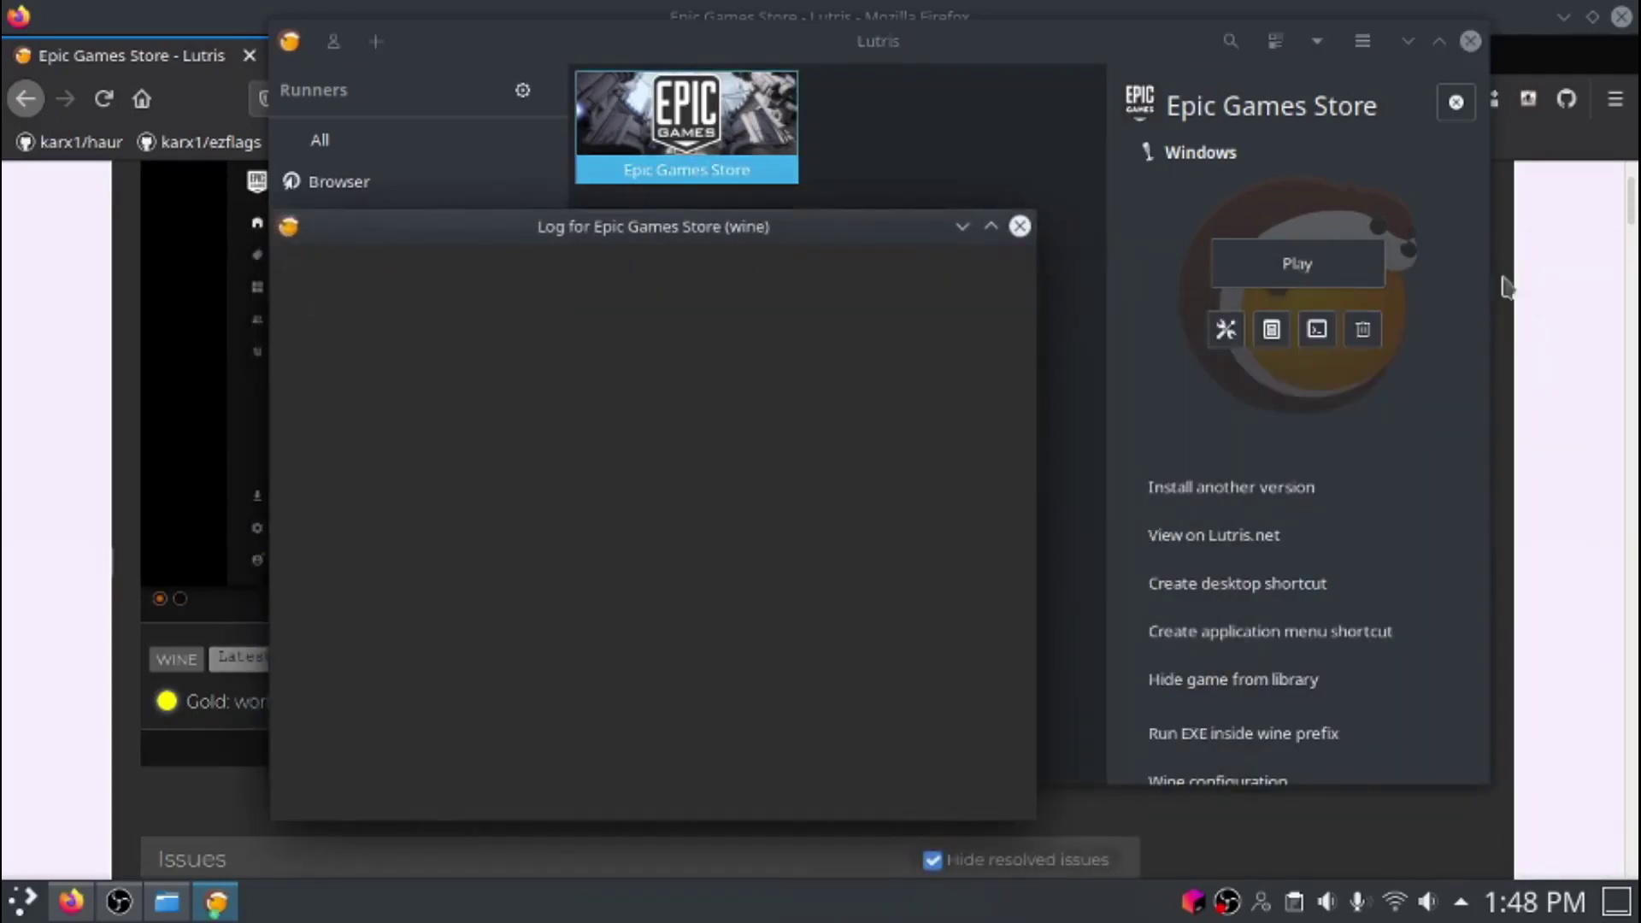
pyautogui.click(1347, 275)
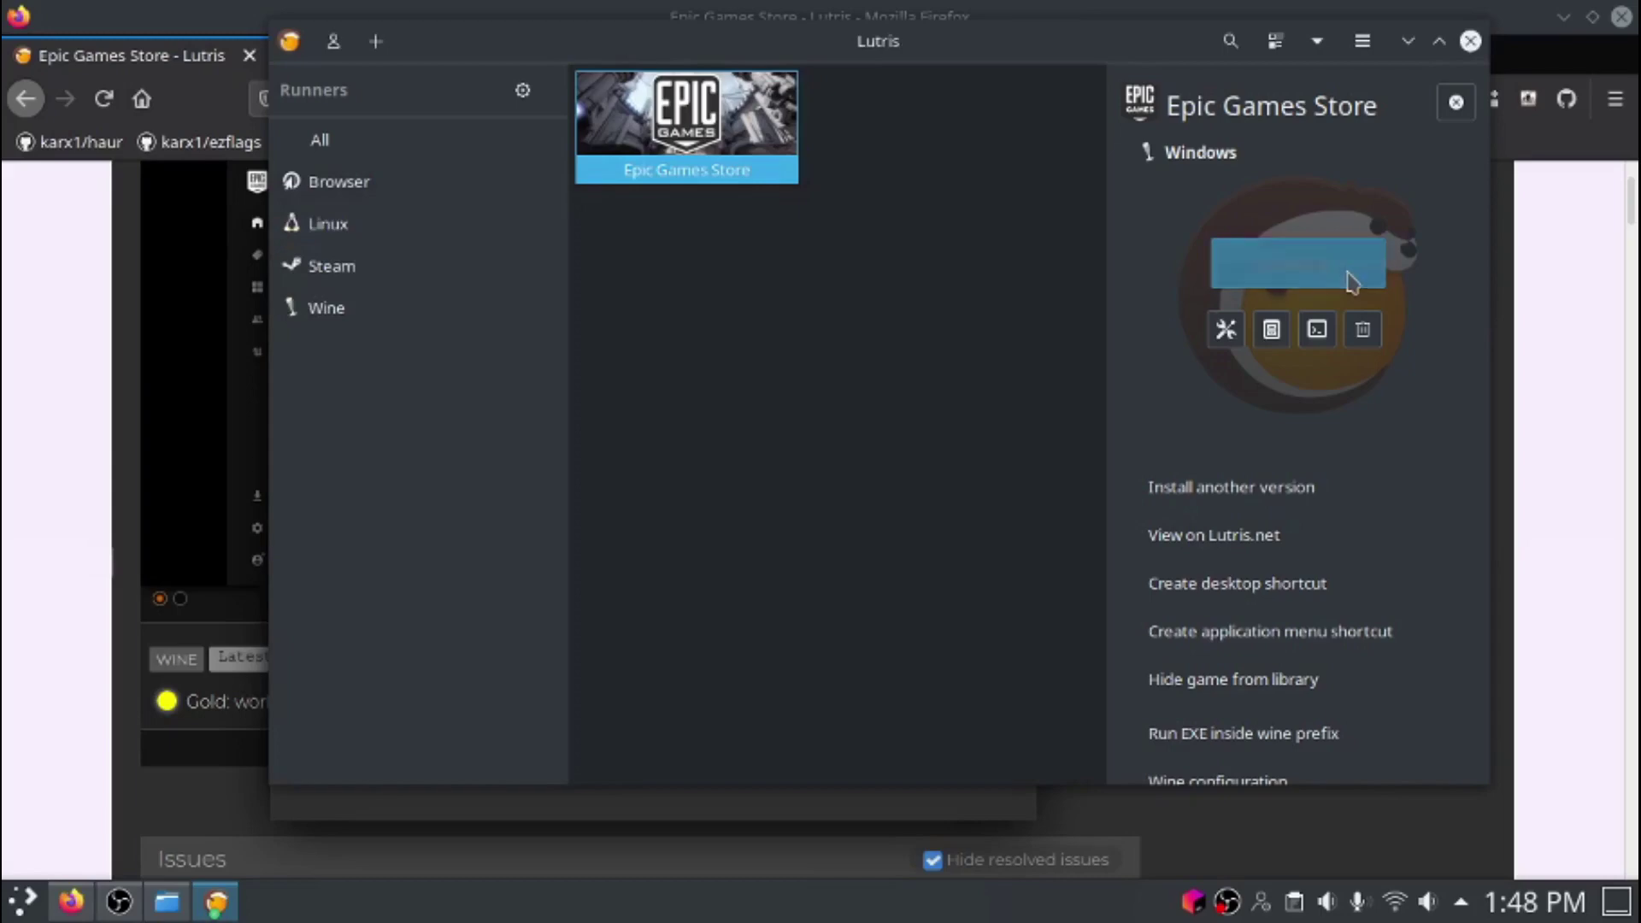
pyautogui.click(694, 794)
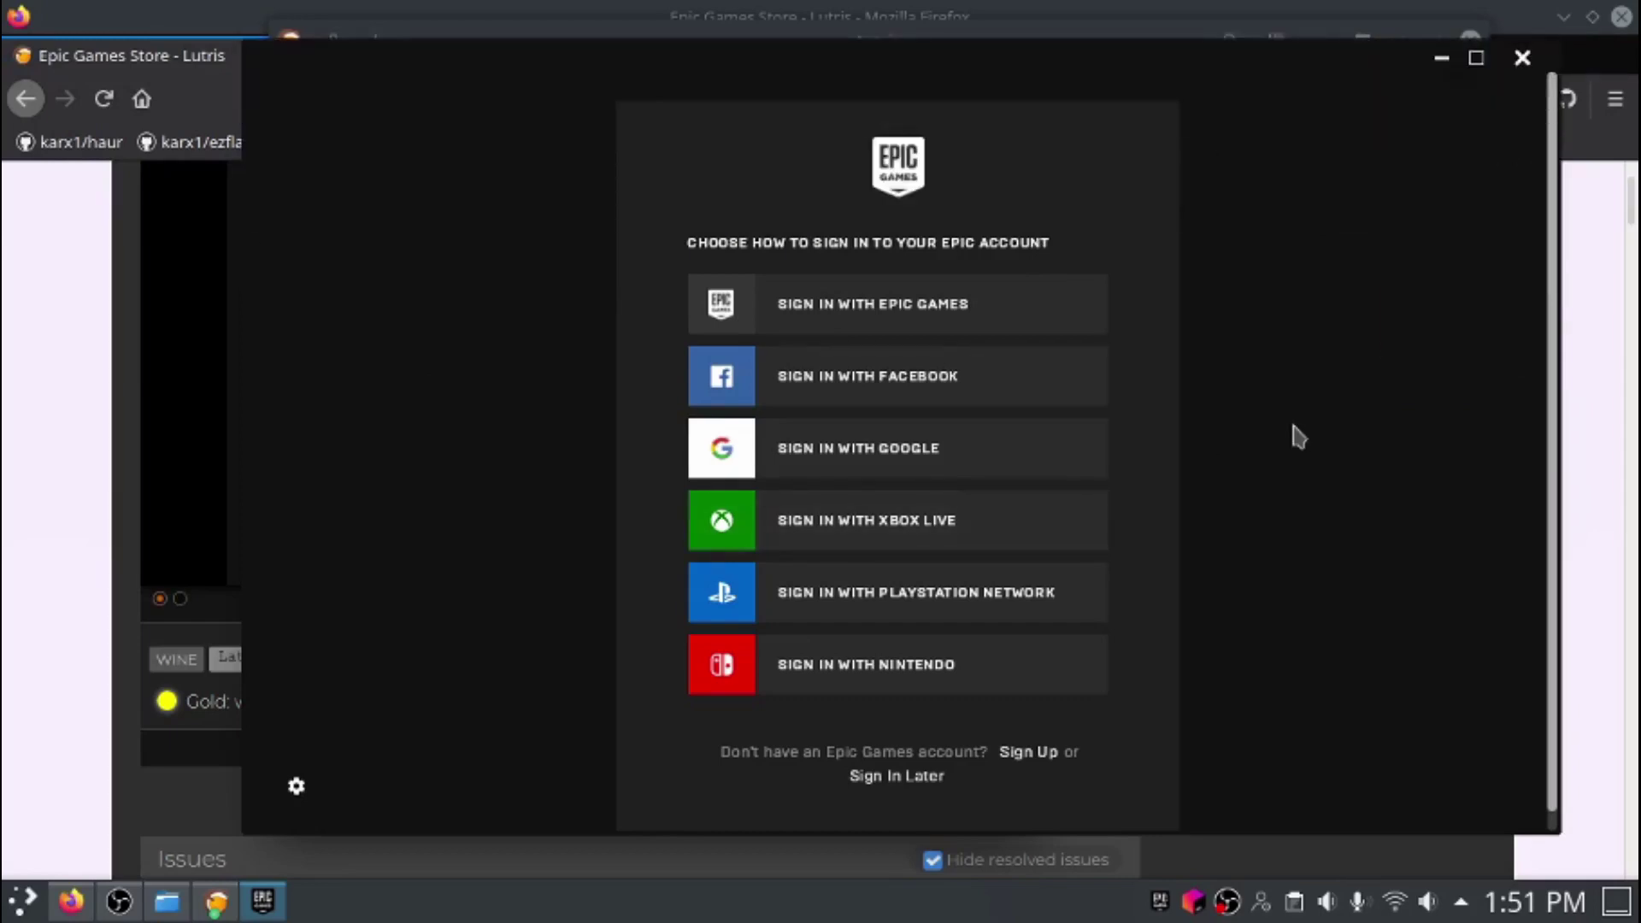
# - Sign in to Epic with Xbox Live via Firefox, then dismiss the Killing Floor 2 offer
pyautogui.click(1066, 523)
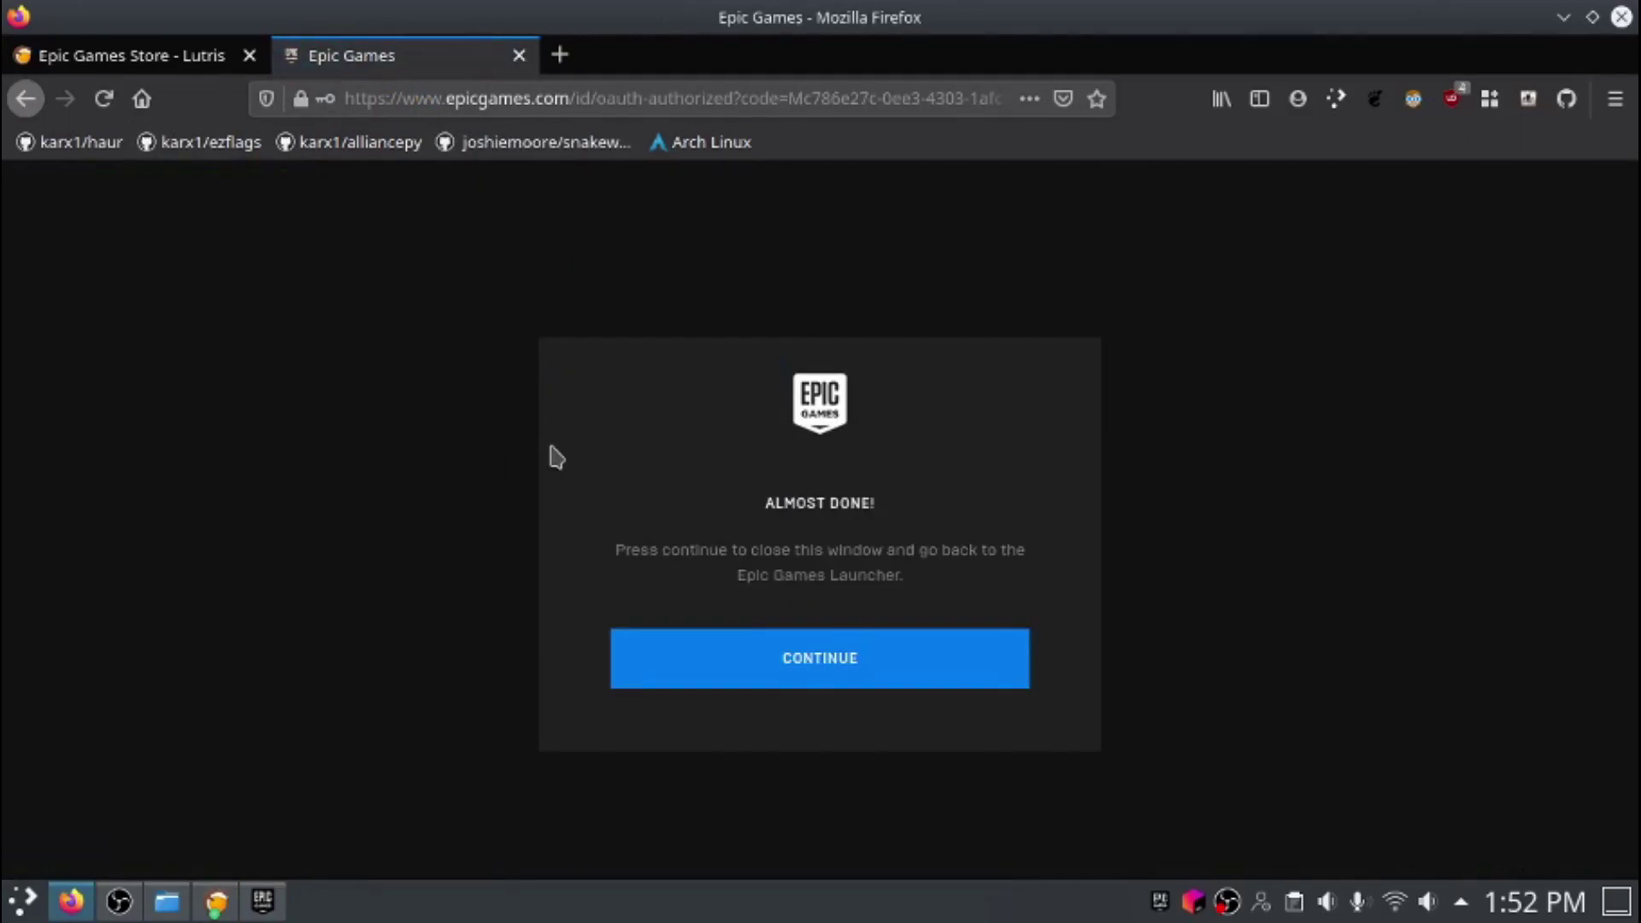
pyautogui.click(831, 651)
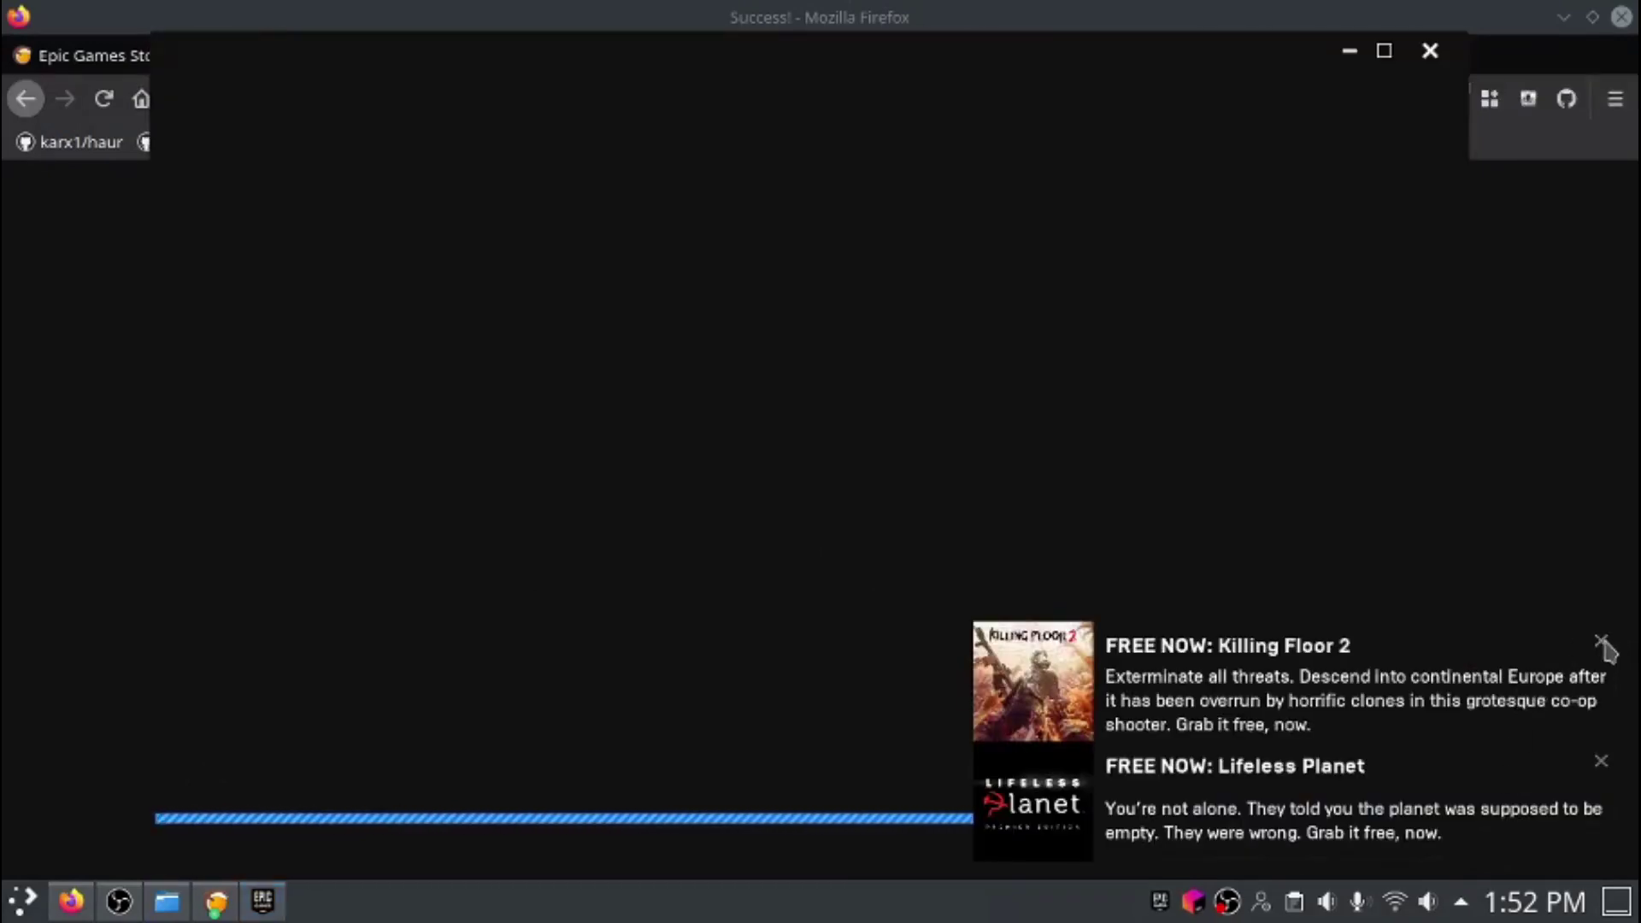
pyautogui.click(1600, 641)
# - Dismiss the Lifeless Planet offer and install The Escapists 2 from Library to C:\Program Files\Epic Games
pyautogui.click(1601, 761)
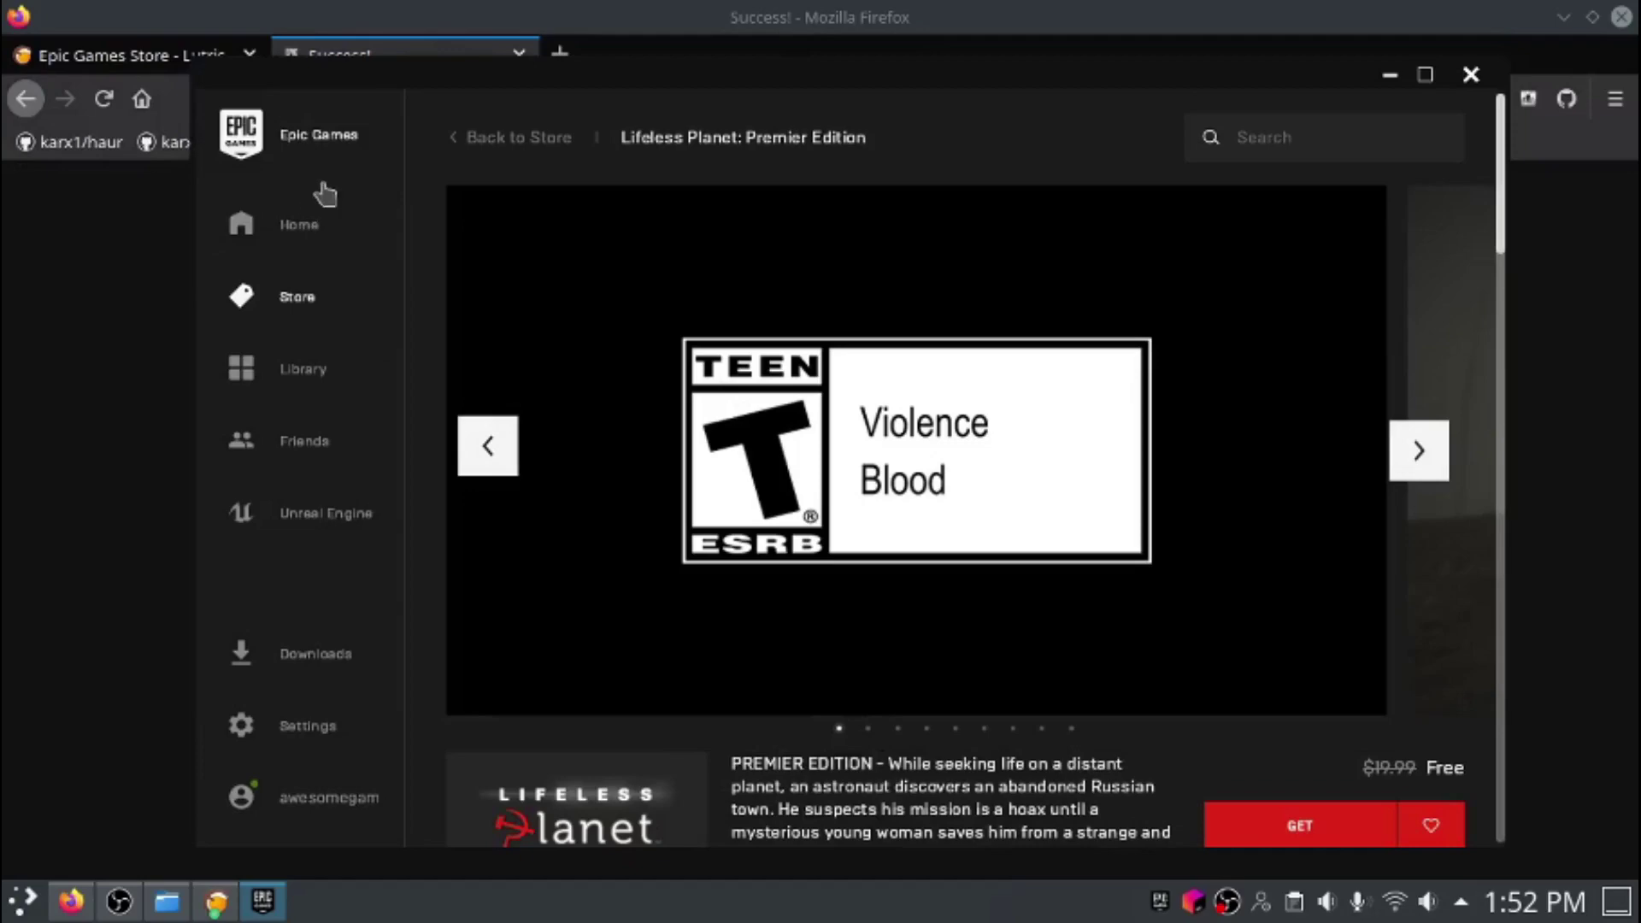
pyautogui.scroll(-2, 1103, 473)
pyautogui.scroll(-5, 1103, 488)
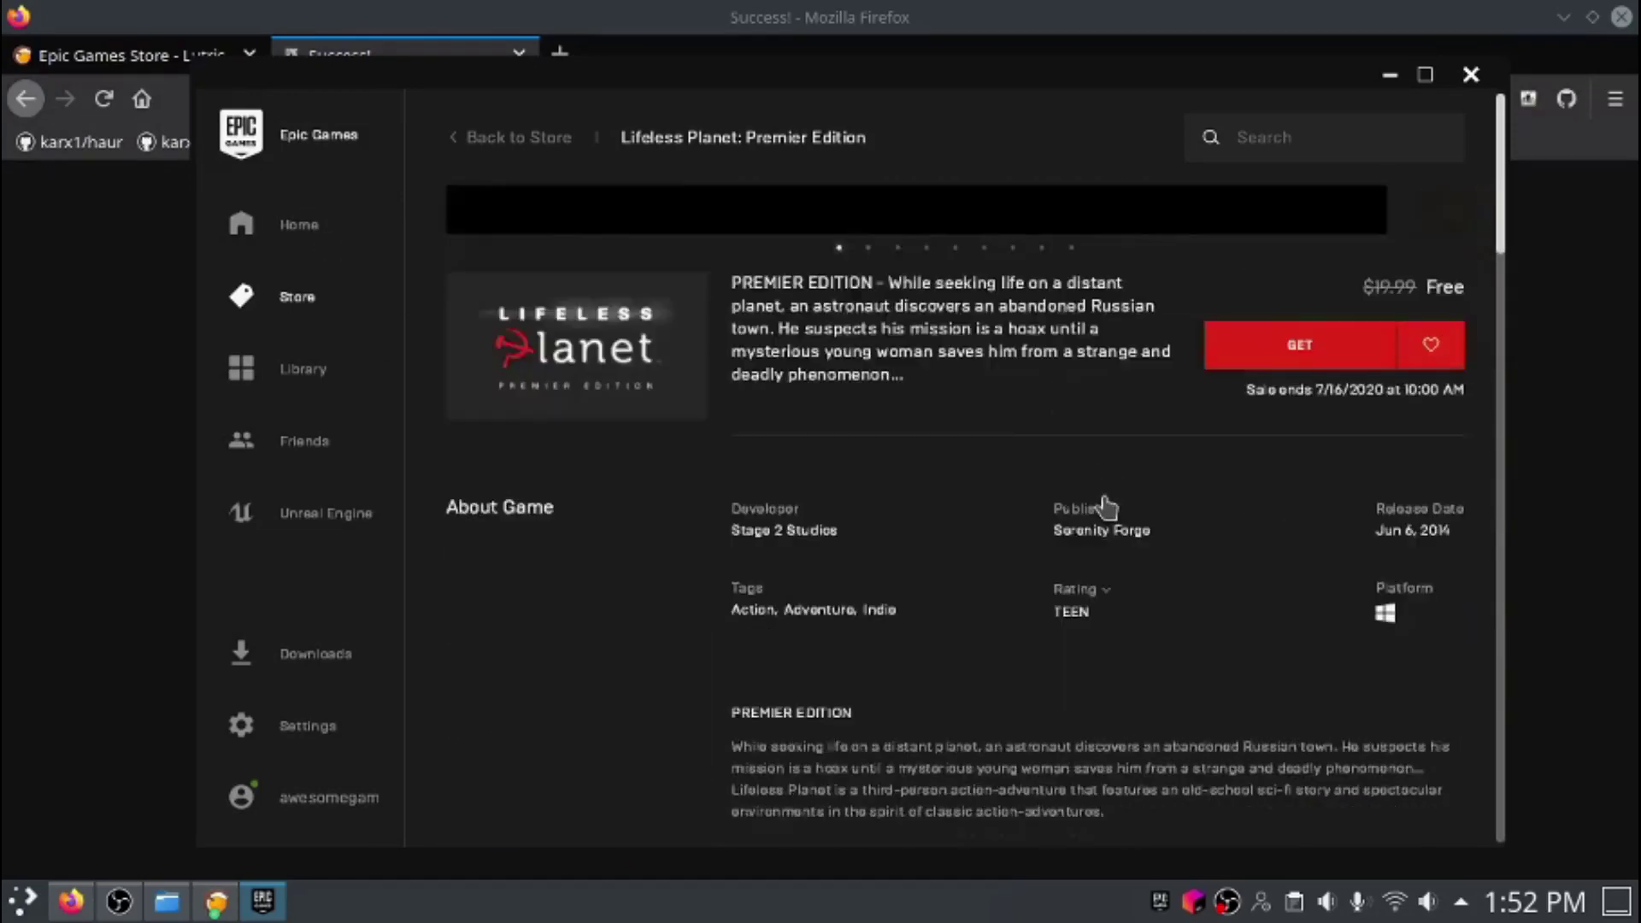
pyautogui.click(290, 224)
pyautogui.click(276, 381)
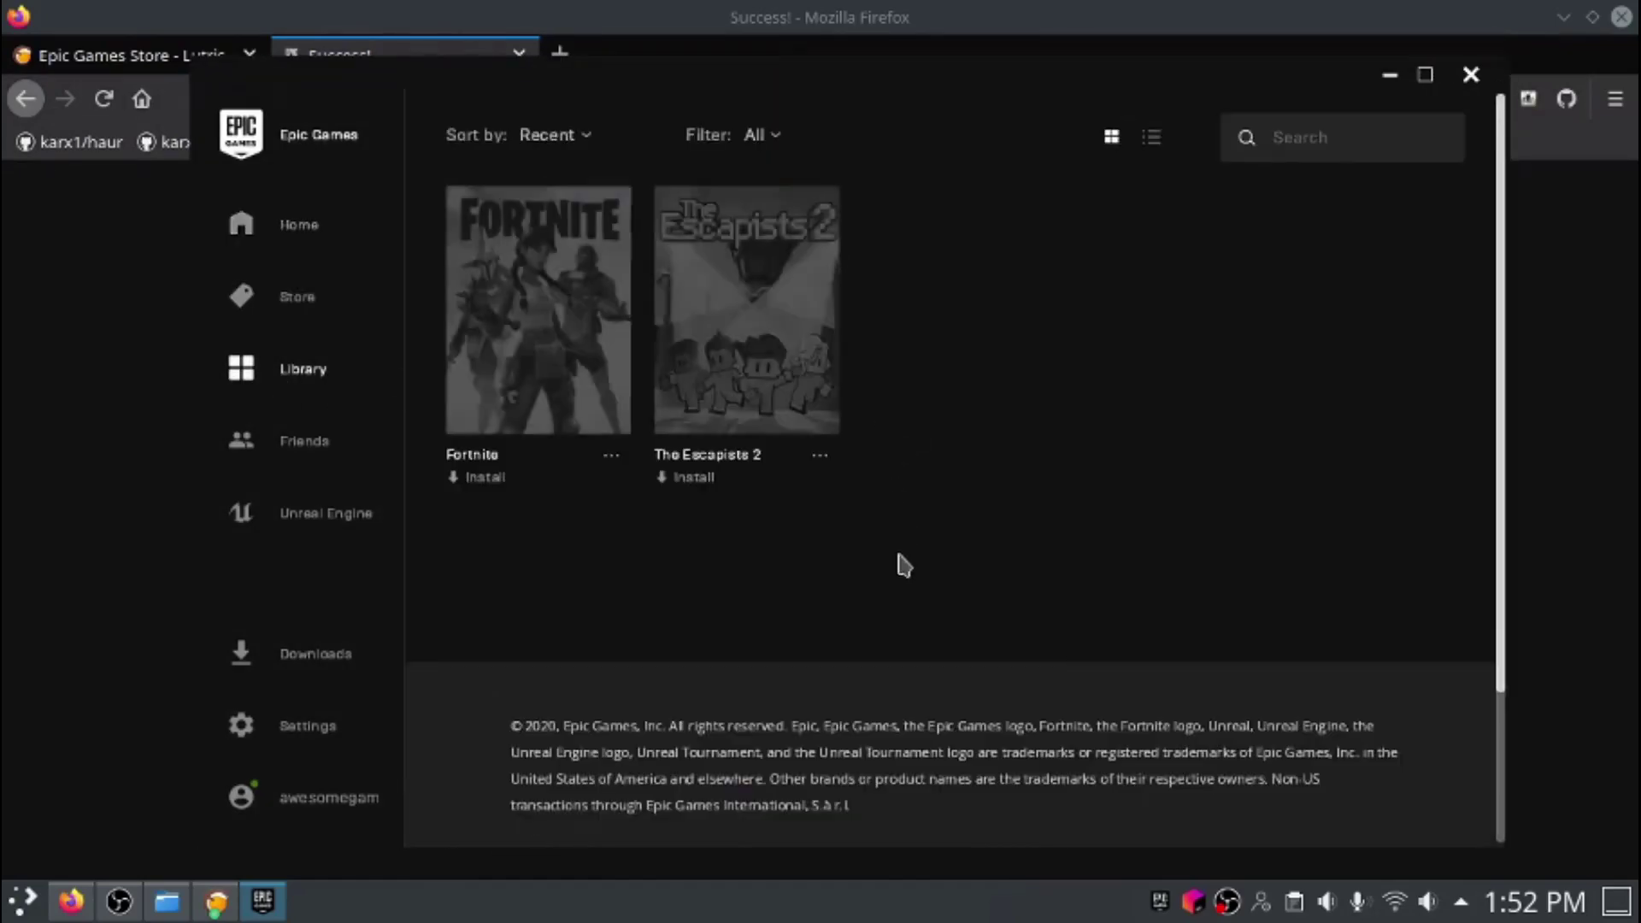
pyautogui.click(694, 478)
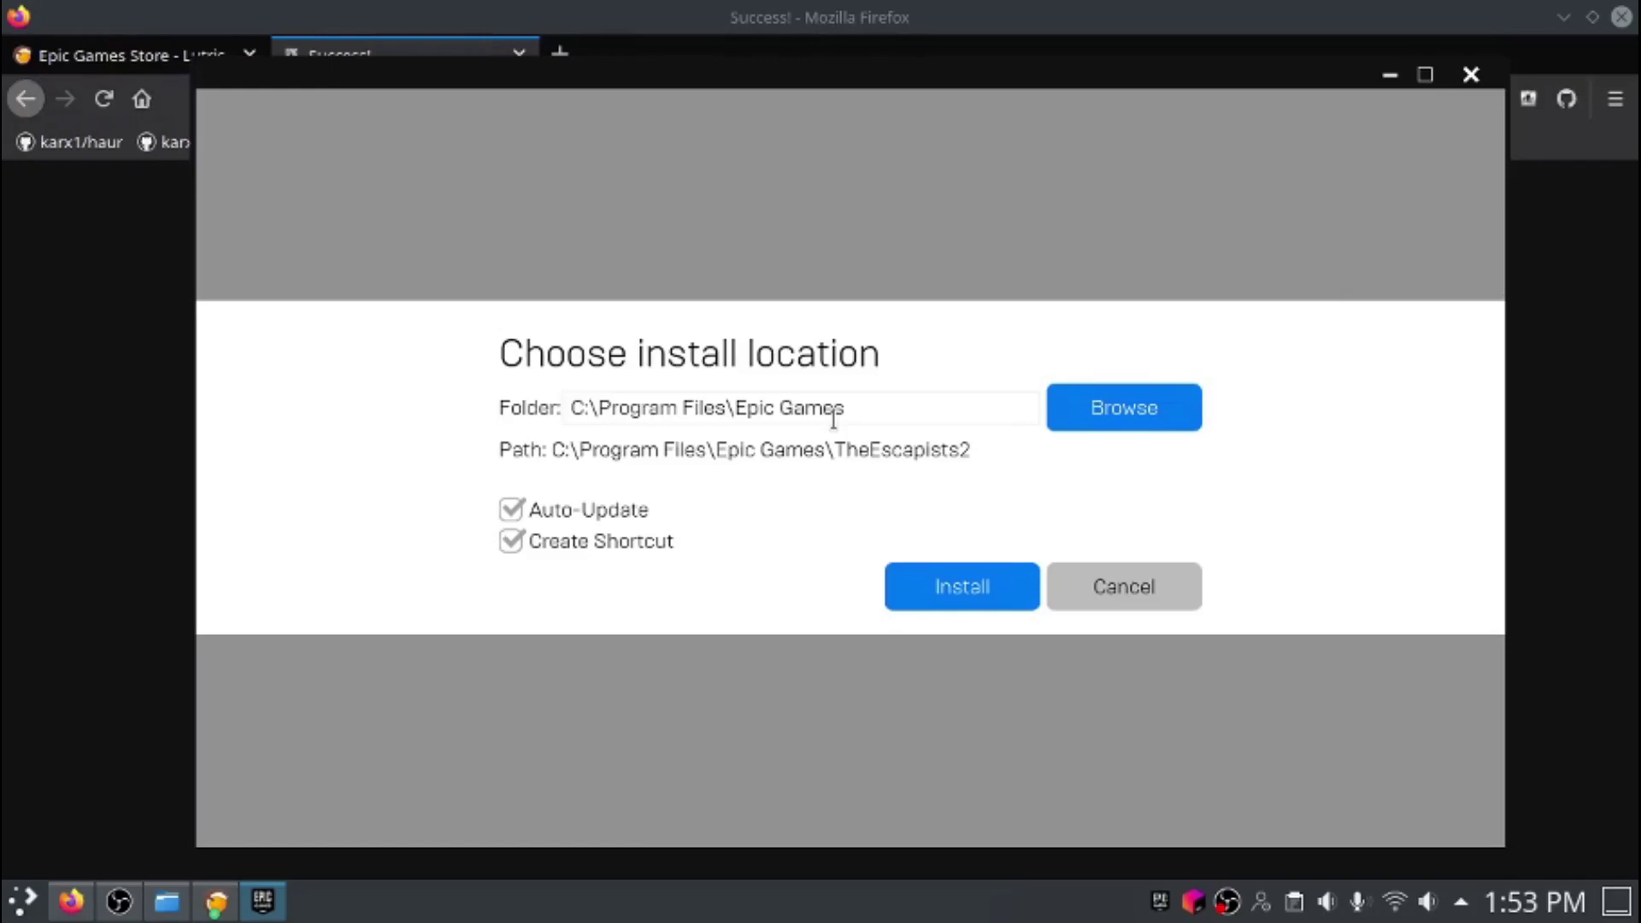
pyautogui.click(981, 598)
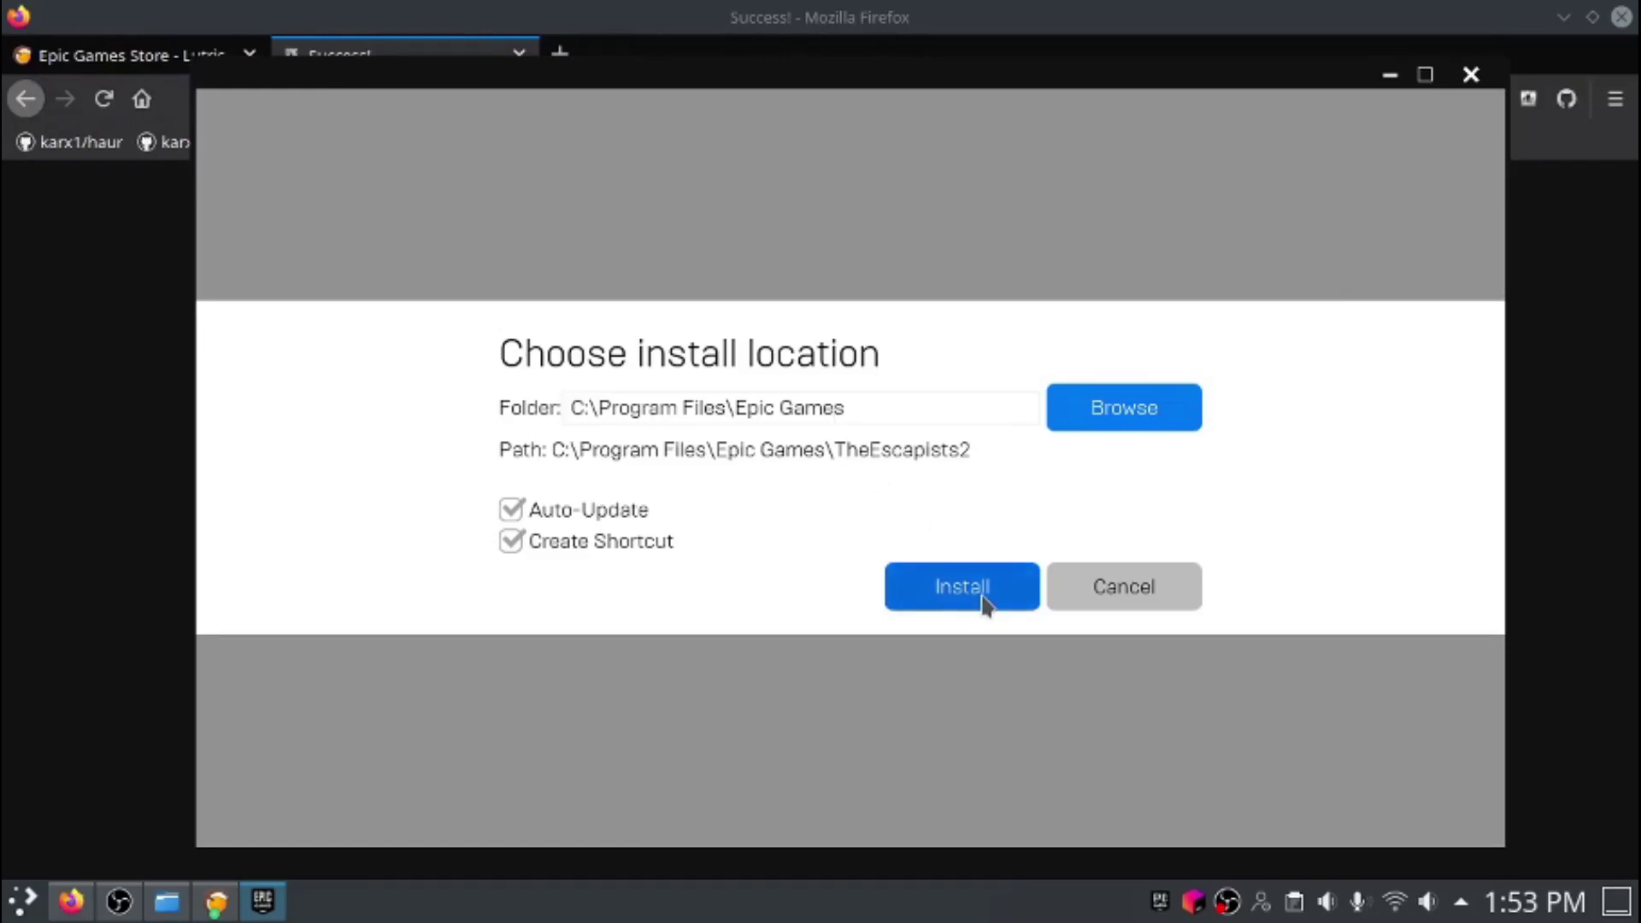